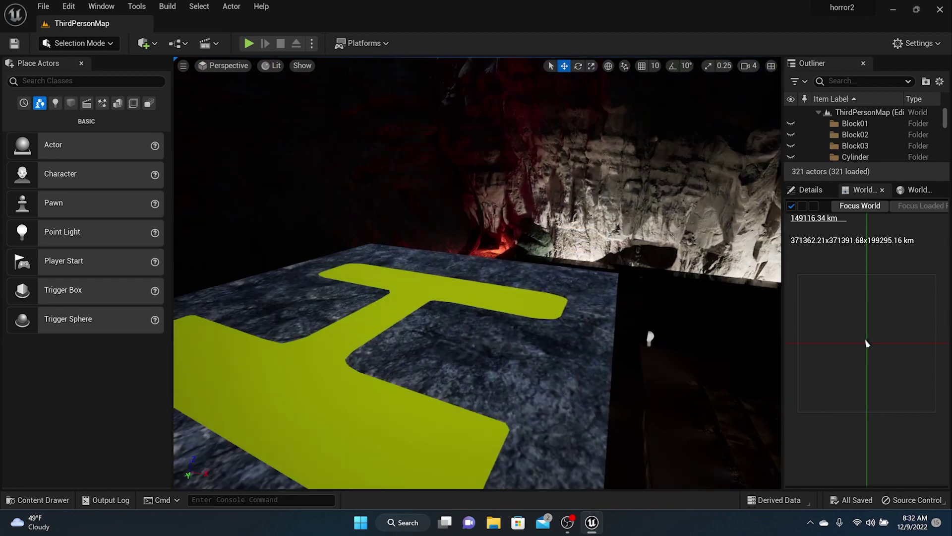
Examine the horror level's helipad, lava area, statue corridor and tiled hall with the green door
right_click_drag(590, 380, 483, 397)
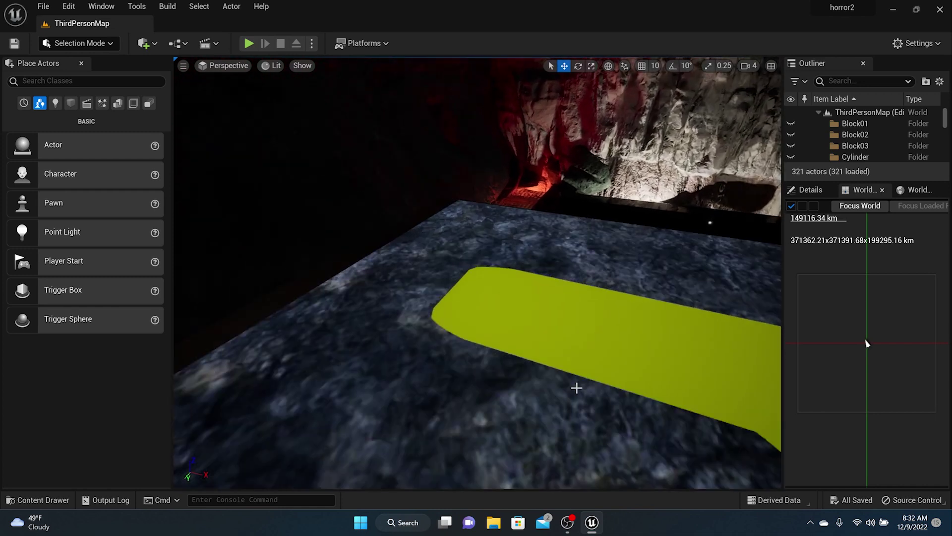
right_click_drag(576, 388, 675, 387)
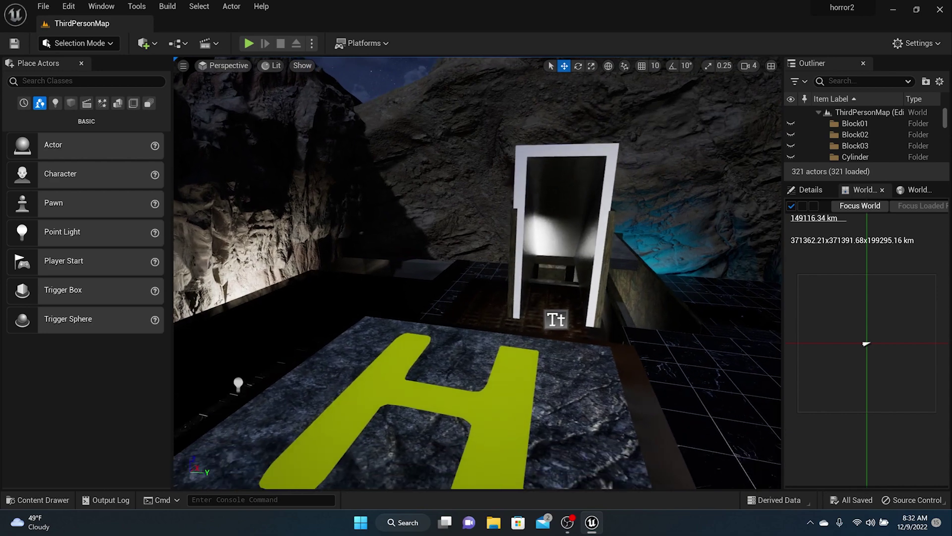
mouse_move(579, 386)
right_mouse_down()
mouse_move(625, 386)
mouse_move(580, 386)
right_mouse_up()
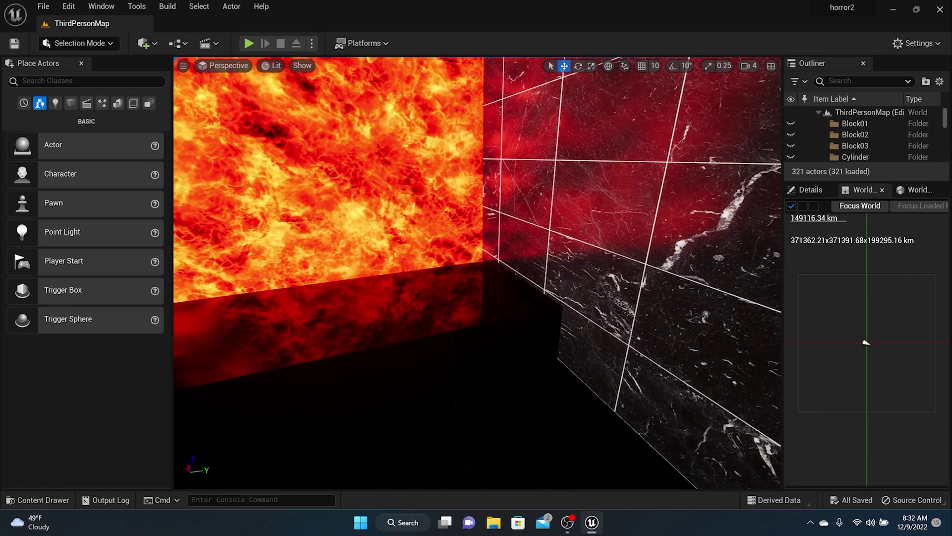
right_click_drag(579, 386, 551, 369)
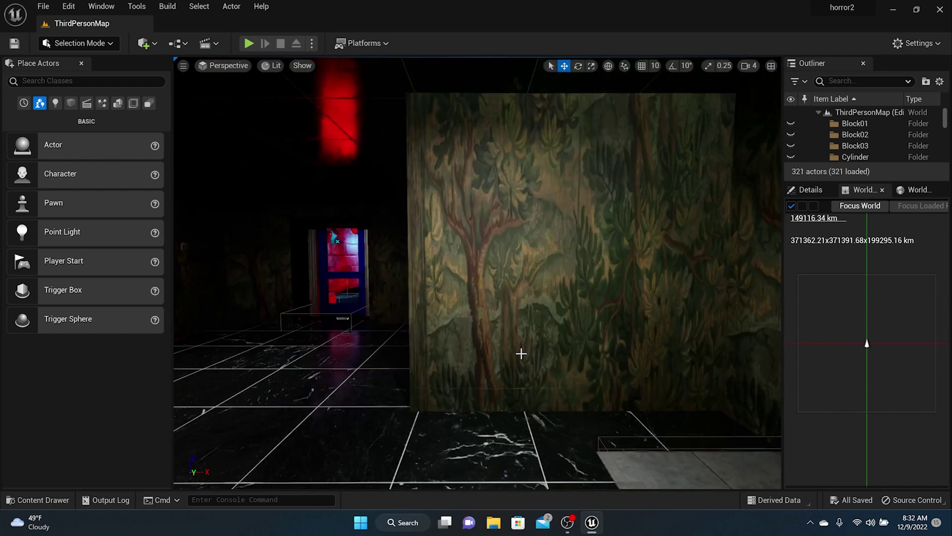
right_click_drag(521, 353, 571, 349)
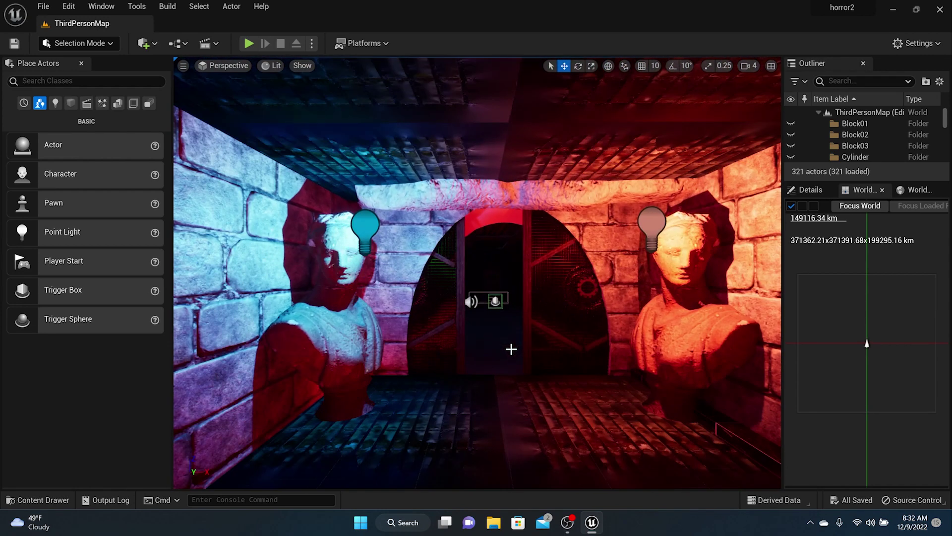
right_click_drag(511, 349, 571, 324)
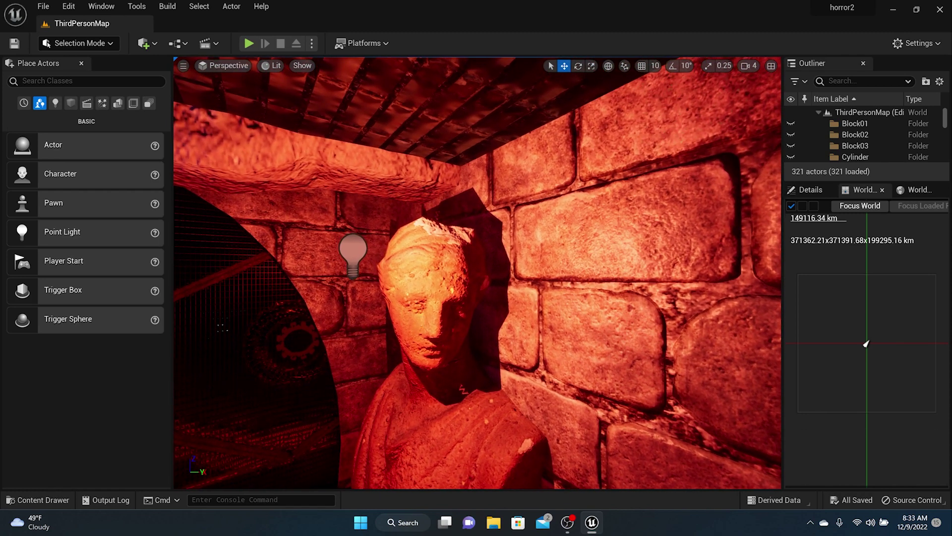
right_click_drag(570, 324, 496, 324)
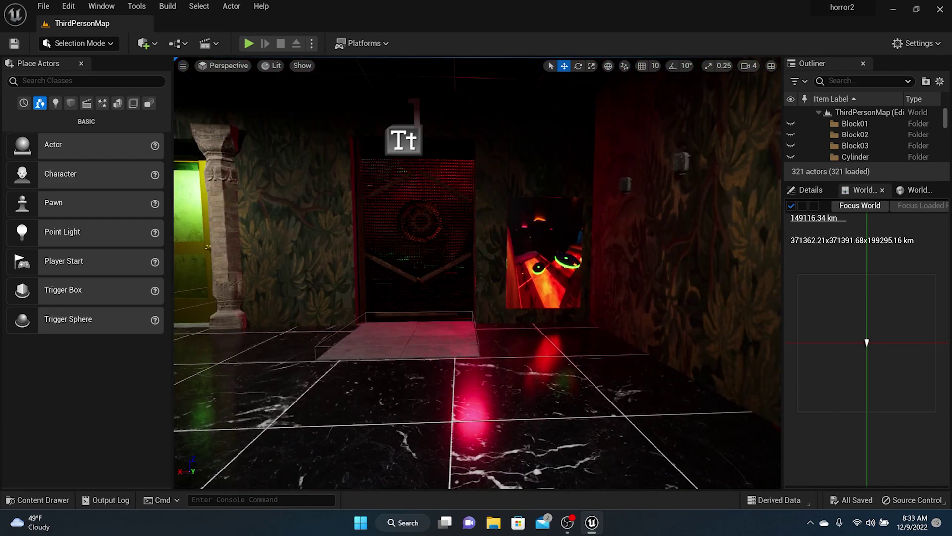
mouse_move(496, 323)
right_mouse_down()
mouse_move(466, 351)
mouse_move(436, 359)
mouse_move(465, 329)
mouse_move(511, 330)
mouse_move(503, 329)
right_mouse_up()
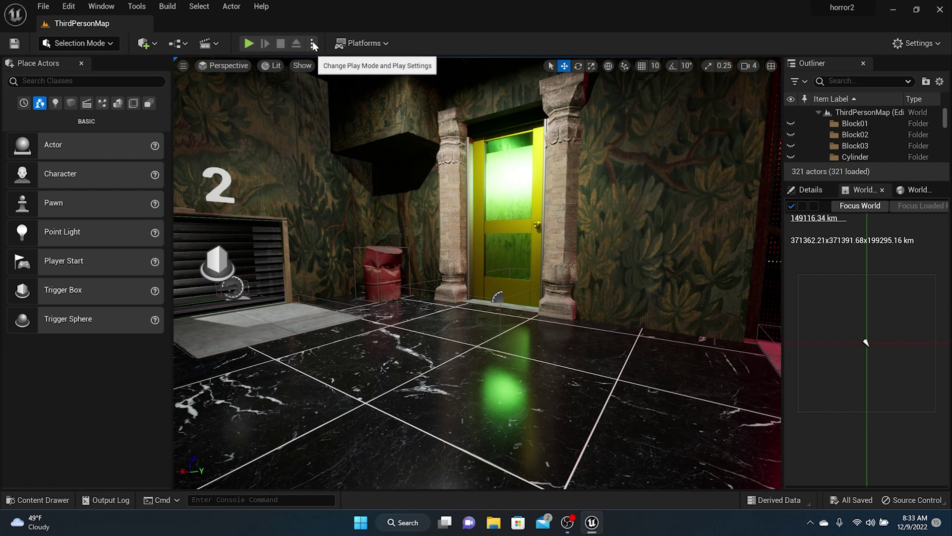
Cook the project's content for the Windows platform, keeping the binary configuration on the project setting (Development)
left_click(390, 45)
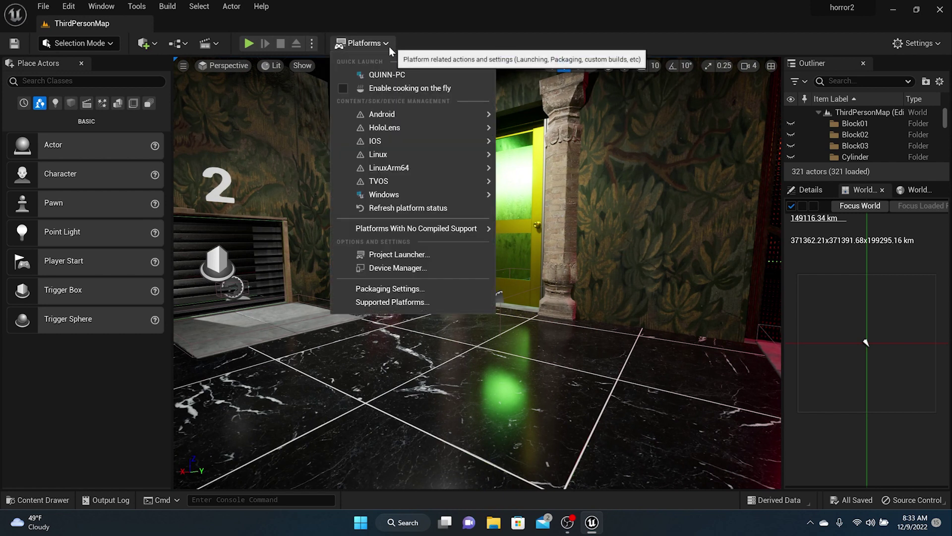
mouse_move(411, 132)
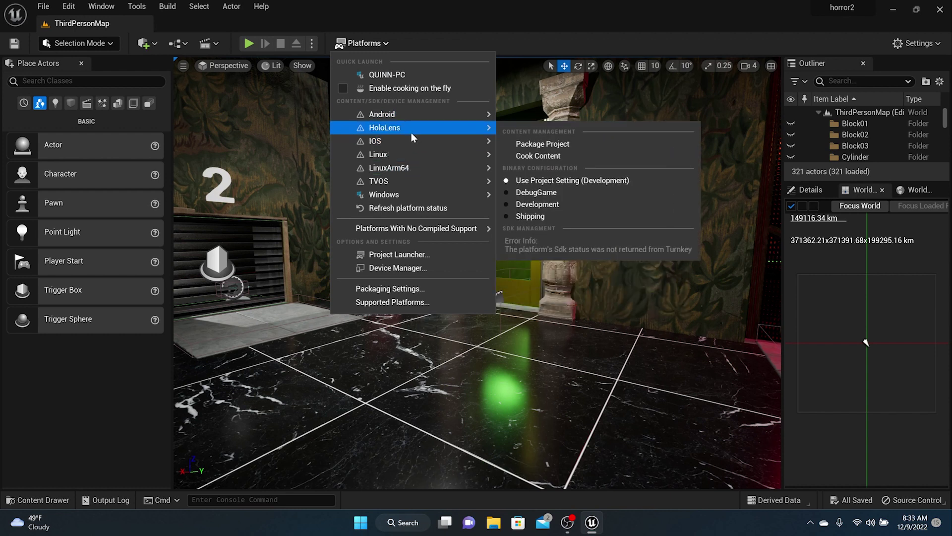
mouse_move(410, 194)
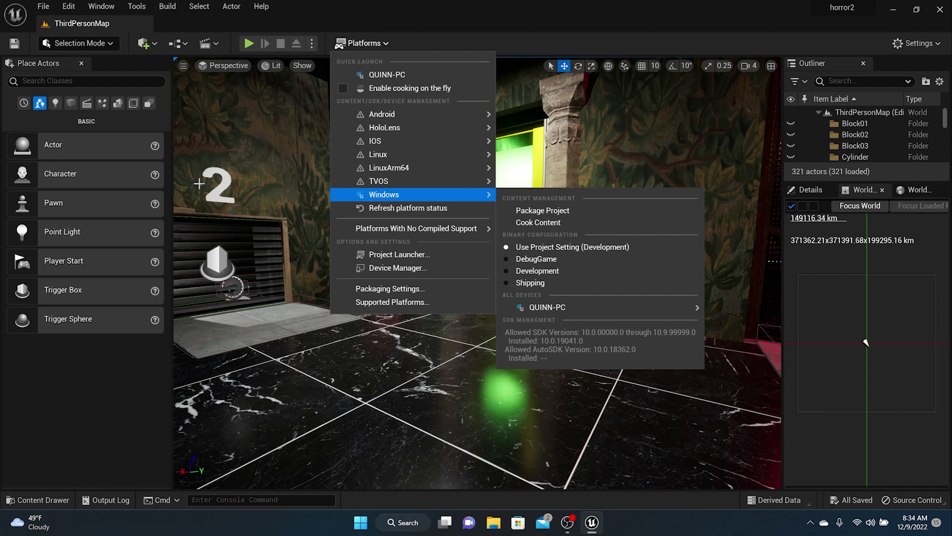
left_click(554, 225)
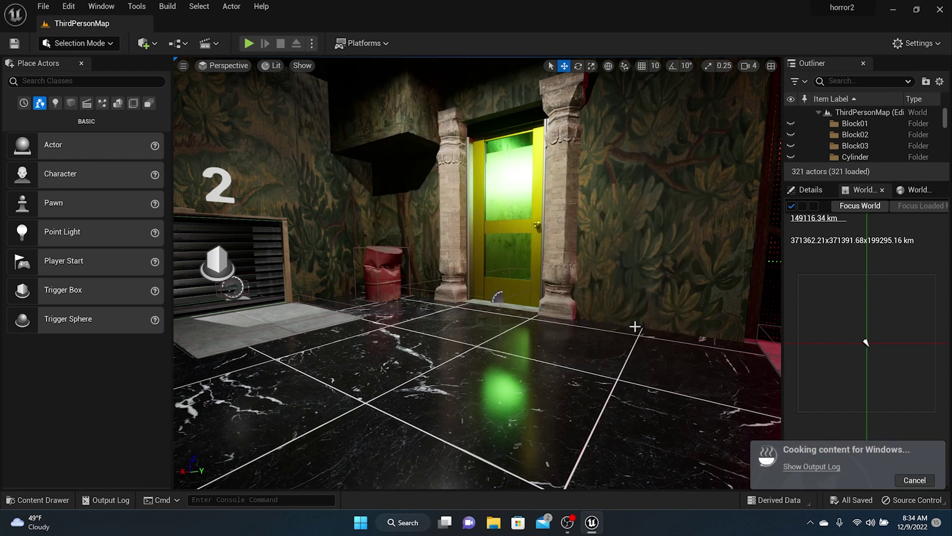
Read the Windows cooking output log in an enlarged view, checking its final build lines, and collapse it again
left_click(811, 467)
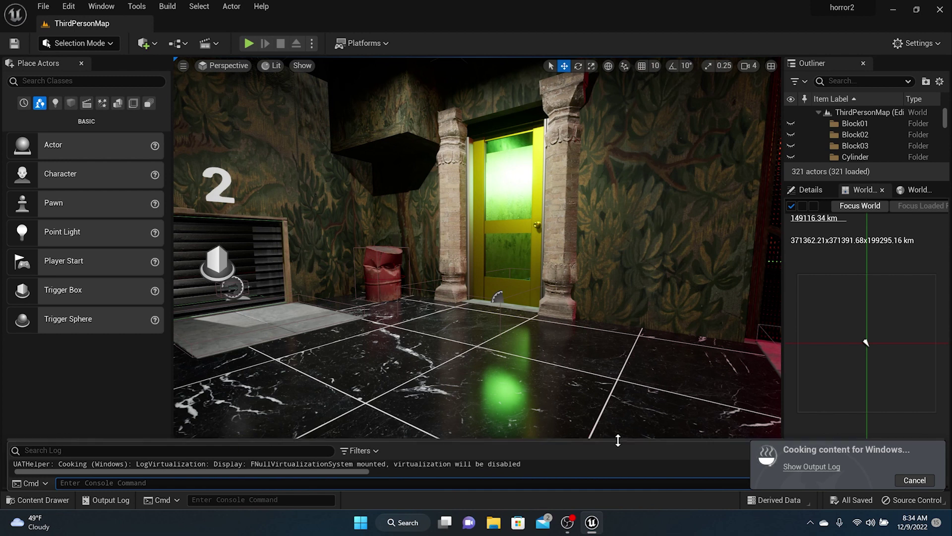
left_click_drag(618, 440, 605, 113)
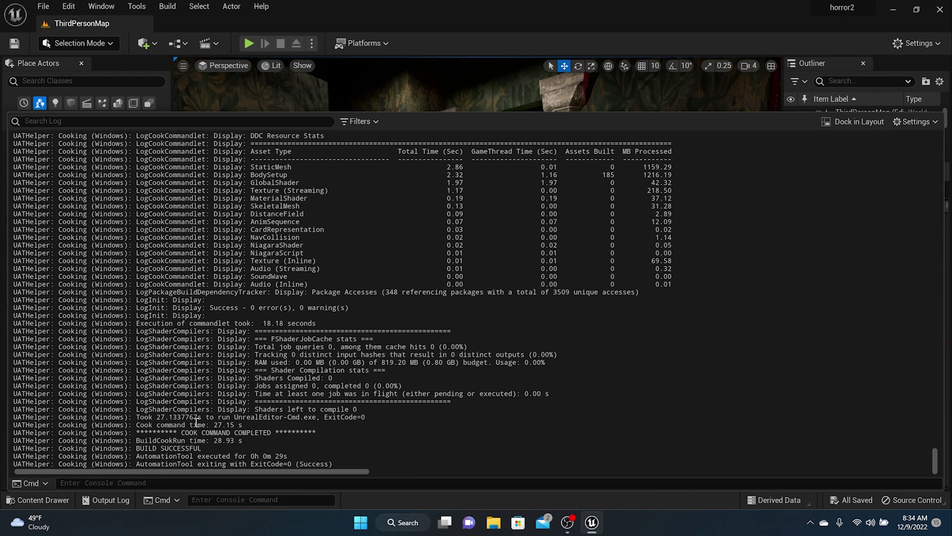
left_click_drag(177, 432, 350, 466)
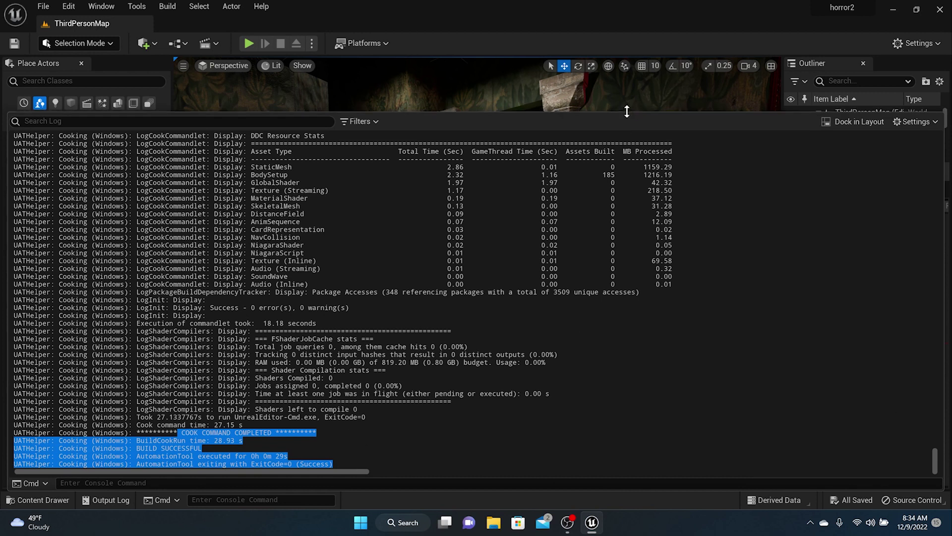
left_click_drag(627, 111, 661, 437)
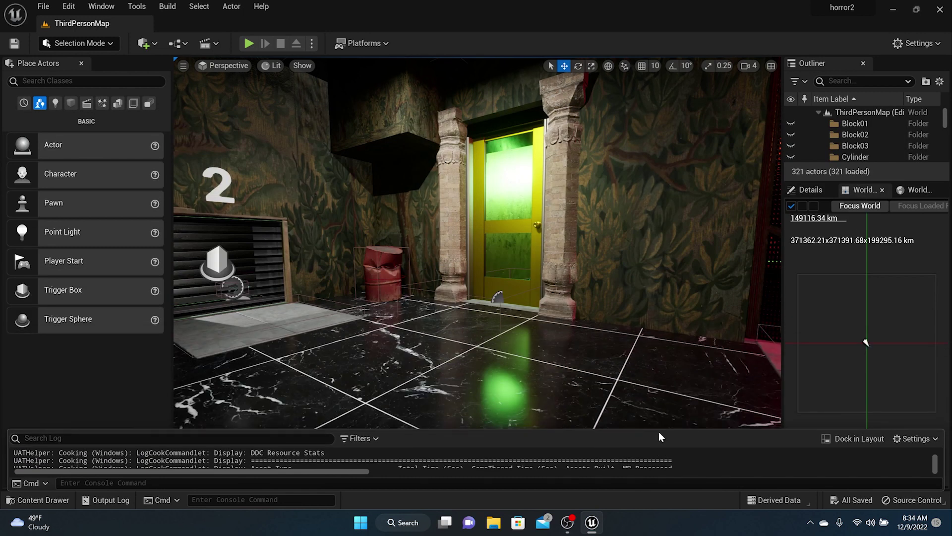
scroll(389, 230, "down", 3)
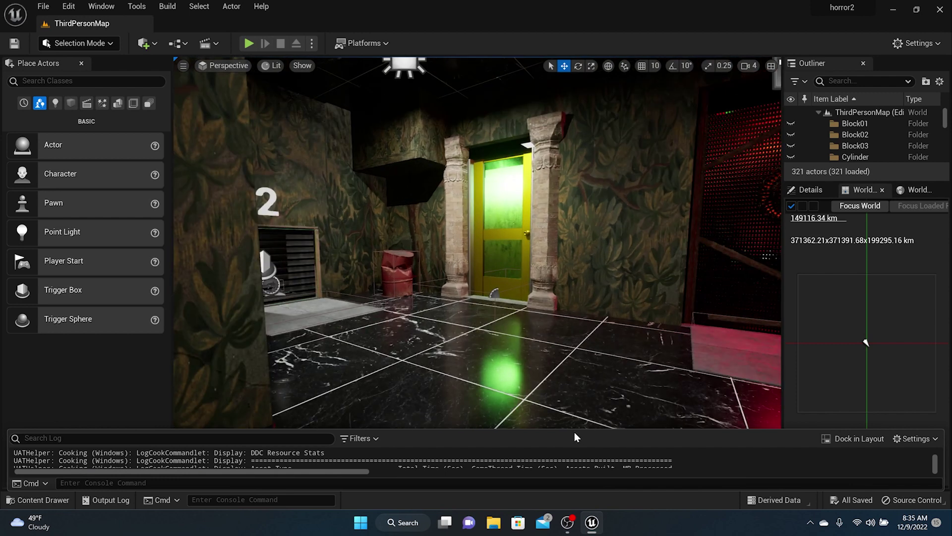
left_click_drag(576, 428, 588, 470)
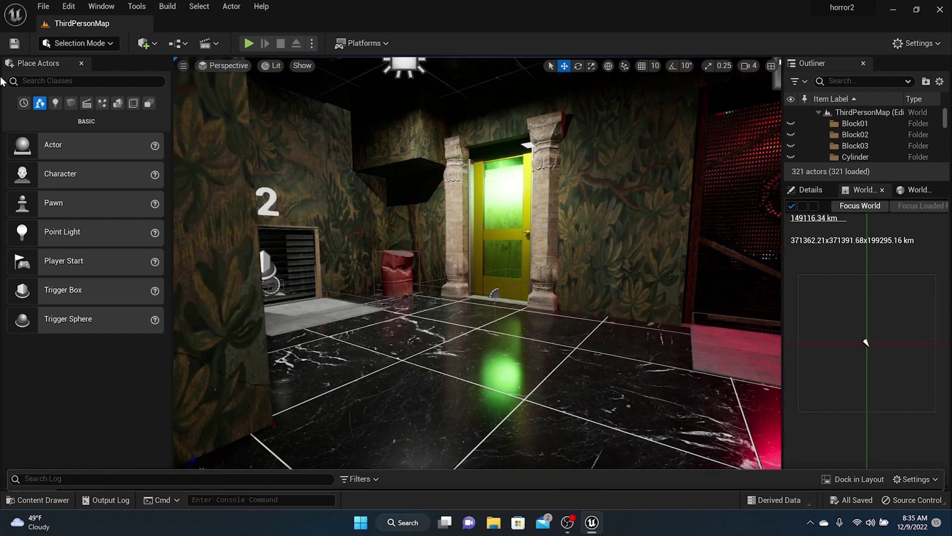
Open the project settings and set the project description to "tut Game"
left_click(68, 6)
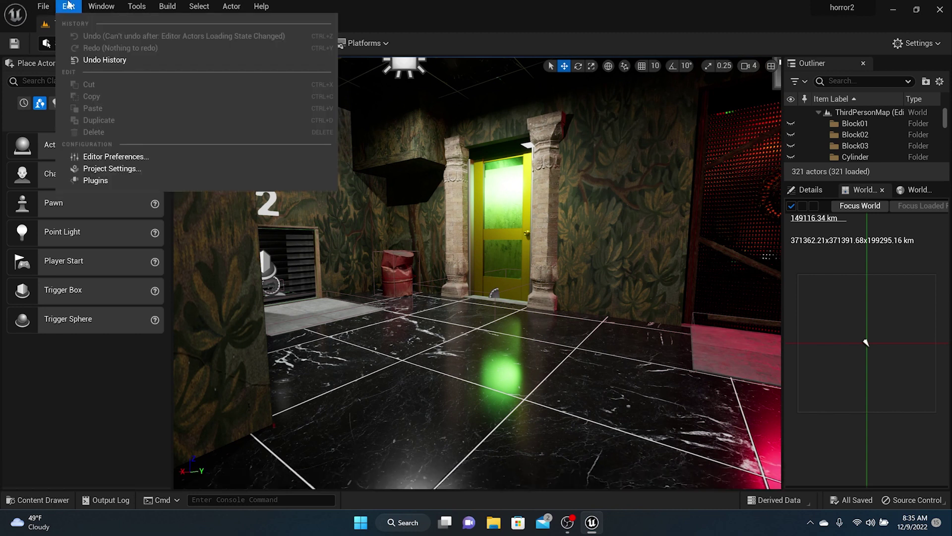
left_click(144, 169)
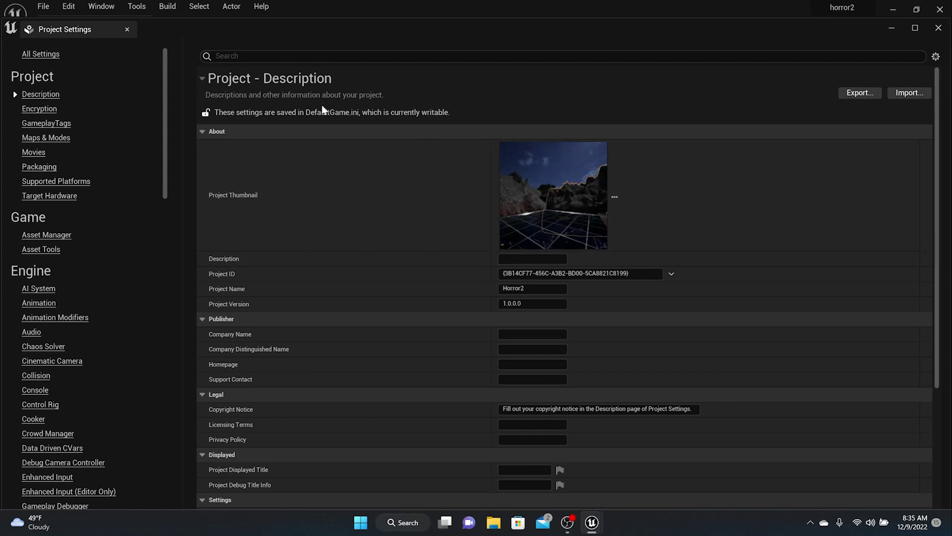
left_click(523, 257)
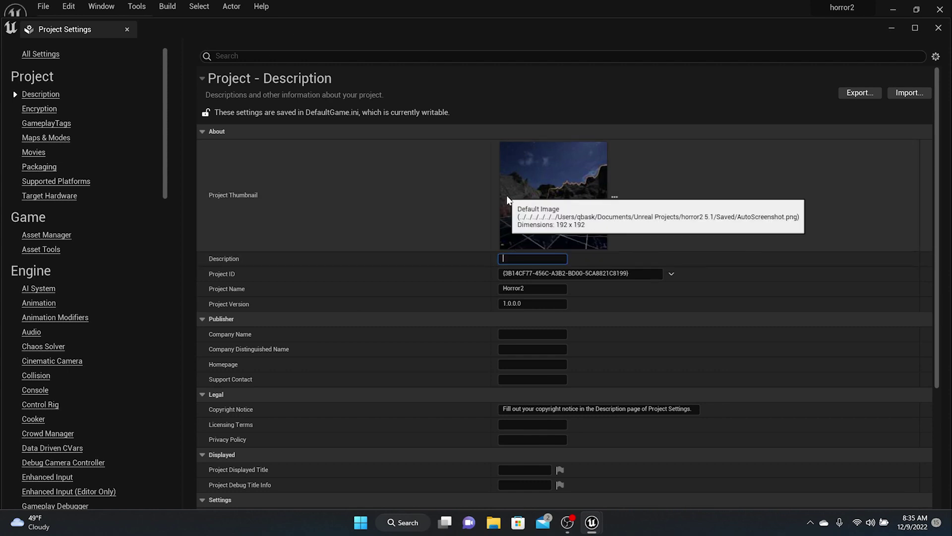
type("tut Game")
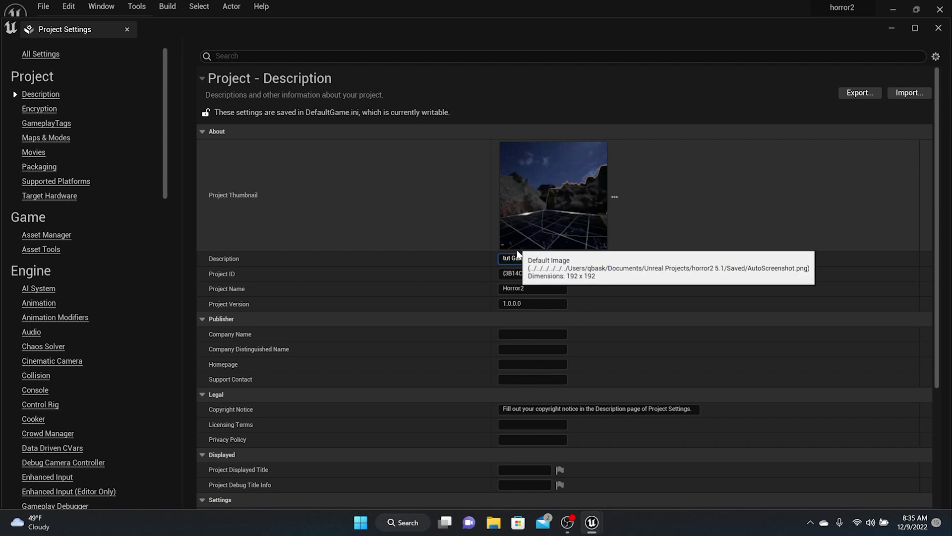
Set the project name to "Horror 2"
left_click(532, 289)
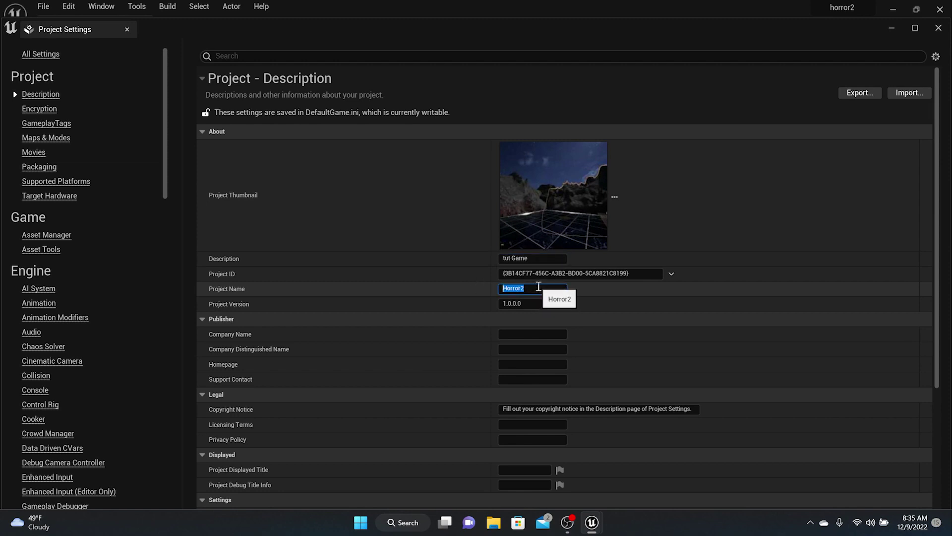
type("Horr")
key("BackSpace")
key("BackSpace")
key("BackSpace")
type("orror")
key("Tab")
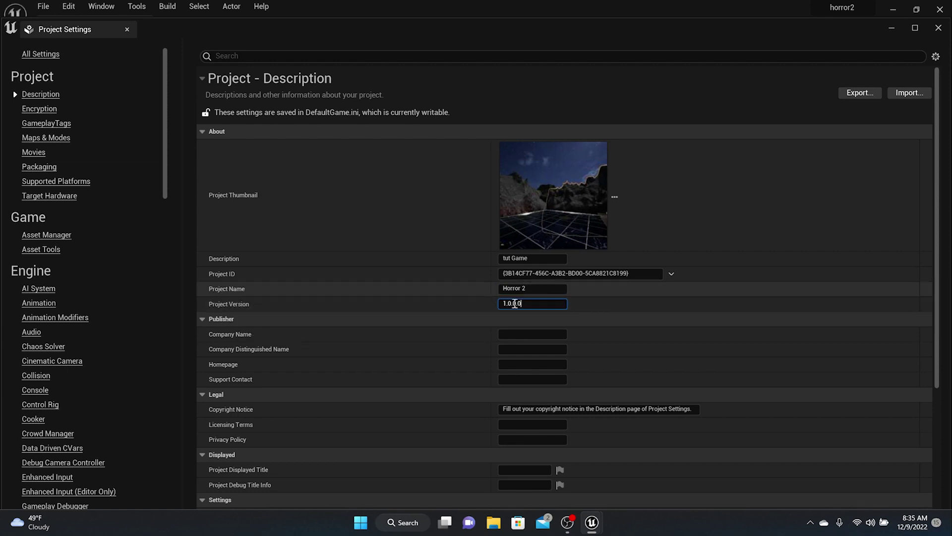
Try the project version 1.0.0.1 and set it back to 1.0.0.0
key("BackSpace")
type("1")
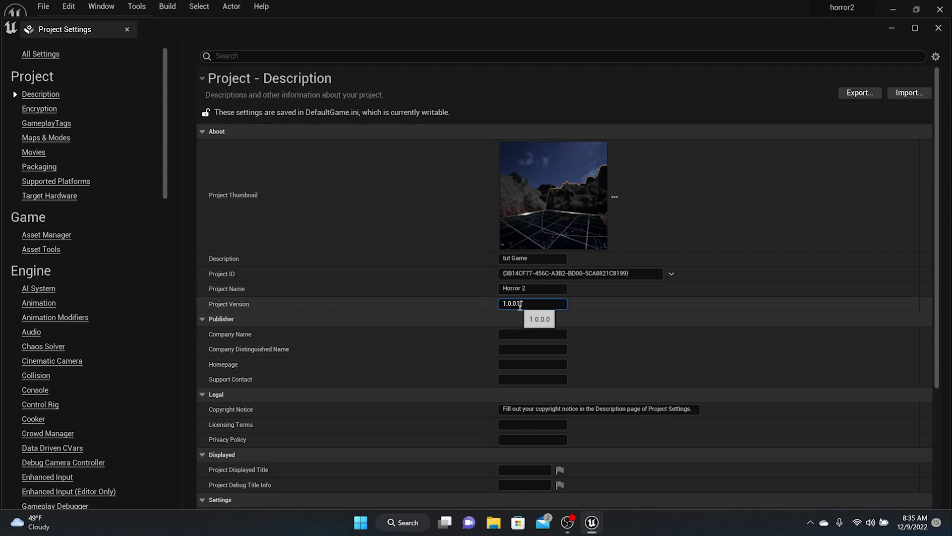
key("BackSpace")
type("0")
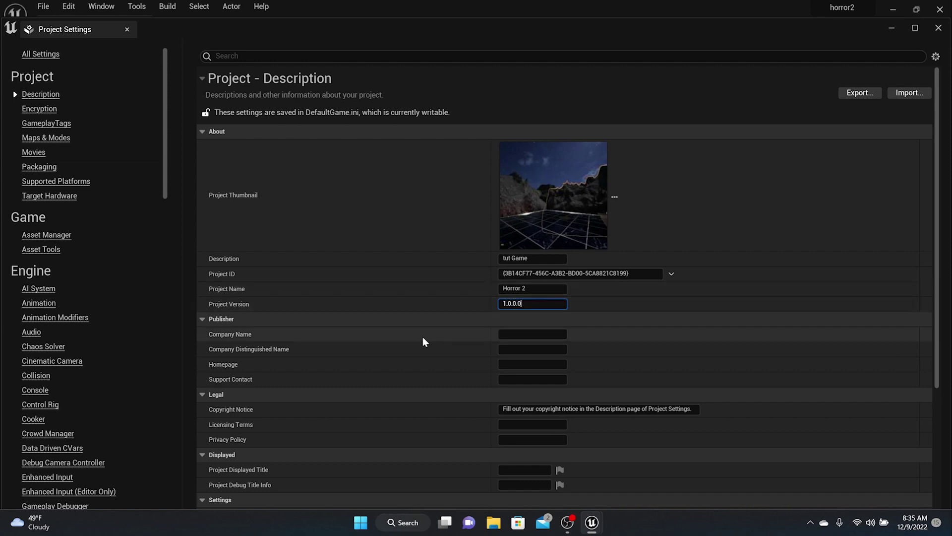
Set the publisher's company name to "Quinnful Games" and fill in the homepage with the publisher's website address
scroll(422, 337, "down", 1)
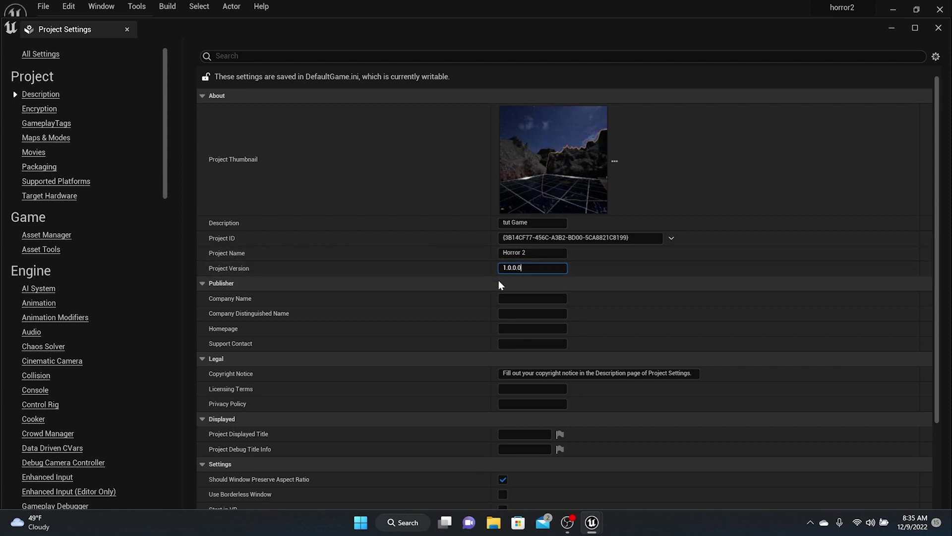
scroll(498, 279, "up", 2)
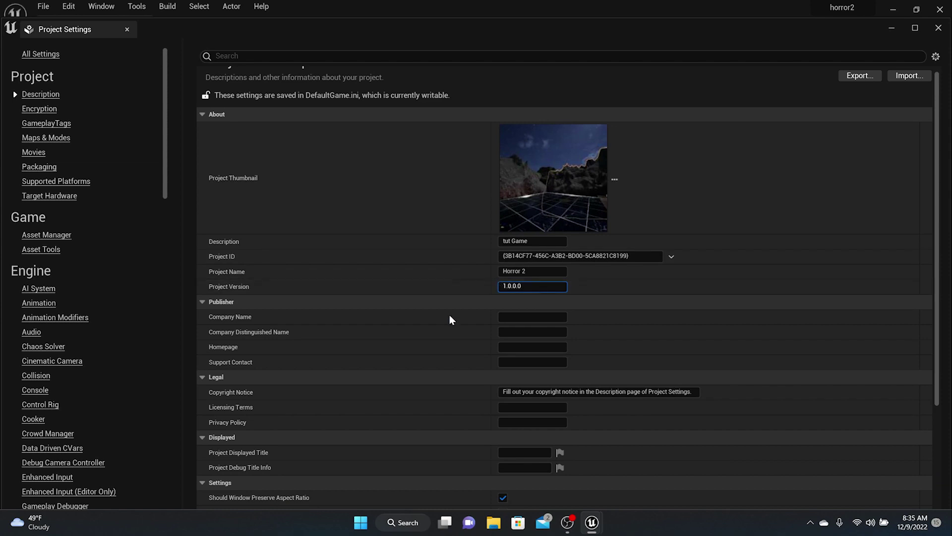
left_click(536, 317)
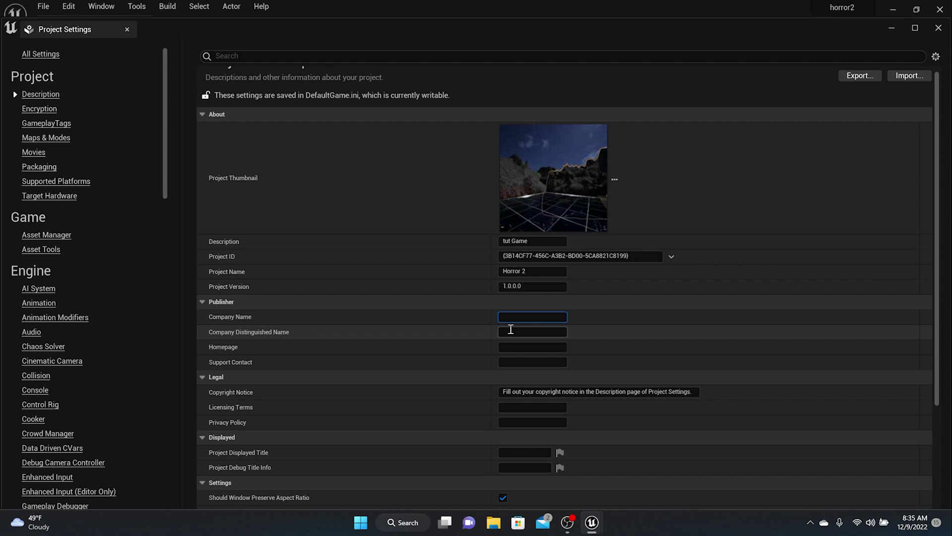
type("Ouinnful Games")
left_click(517, 332)
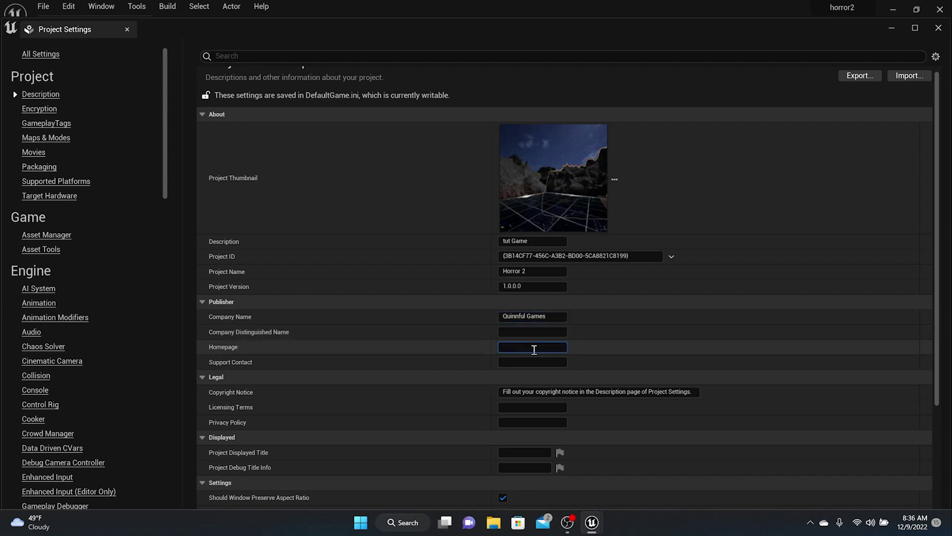
type("uinnanthony.com")
Review the project description's homepage, legal, displayed title and window settings
scroll(526, 378, "down", 3)
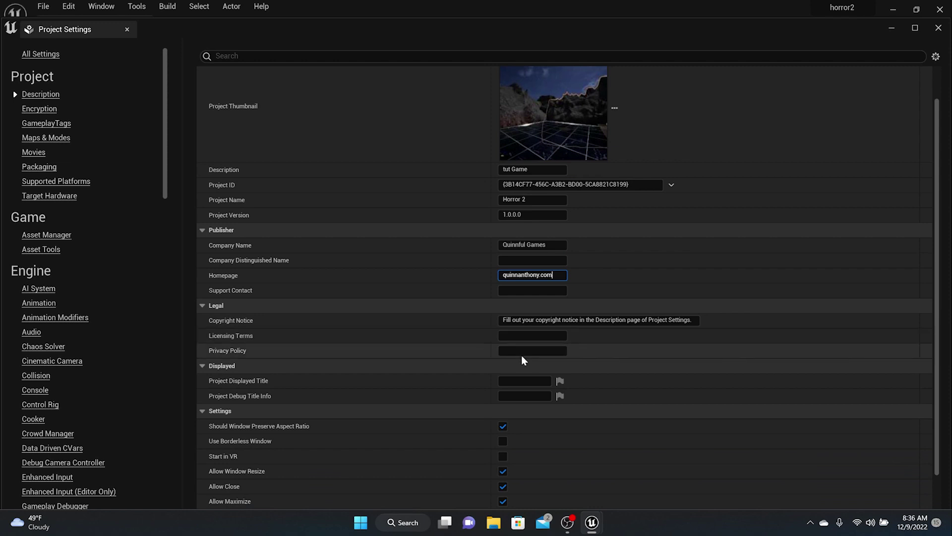
left_click(515, 354)
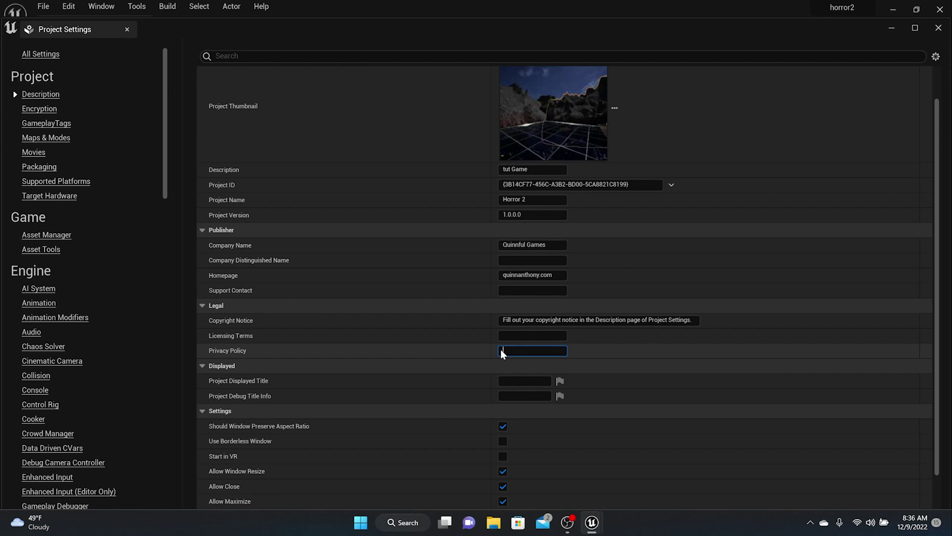
left_click(557, 278)
double_click(523, 273)
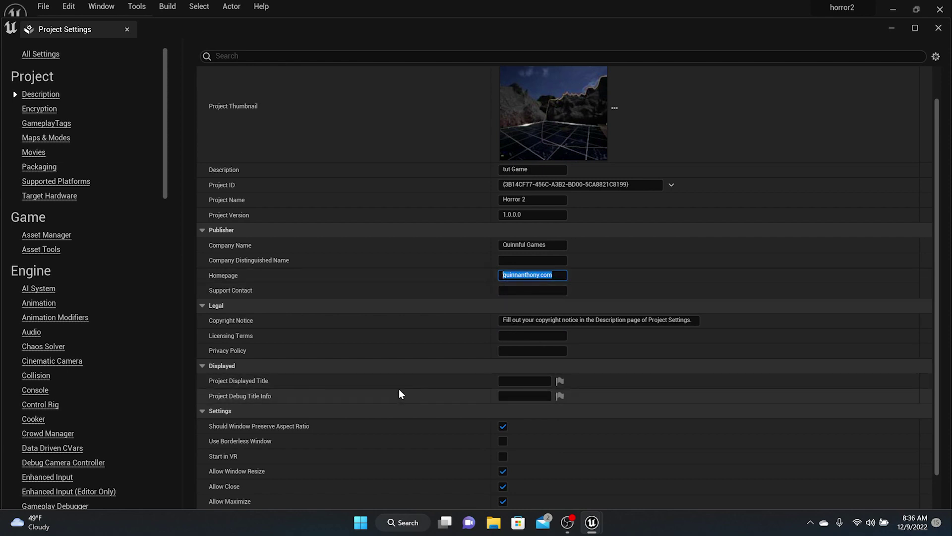
scroll(398, 392, "down", 1)
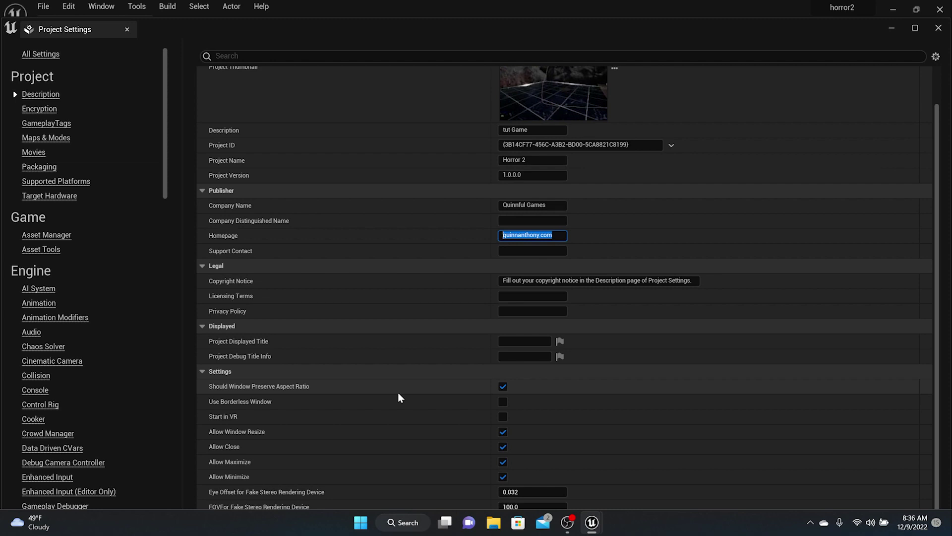
scroll(397, 391, "up", 3)
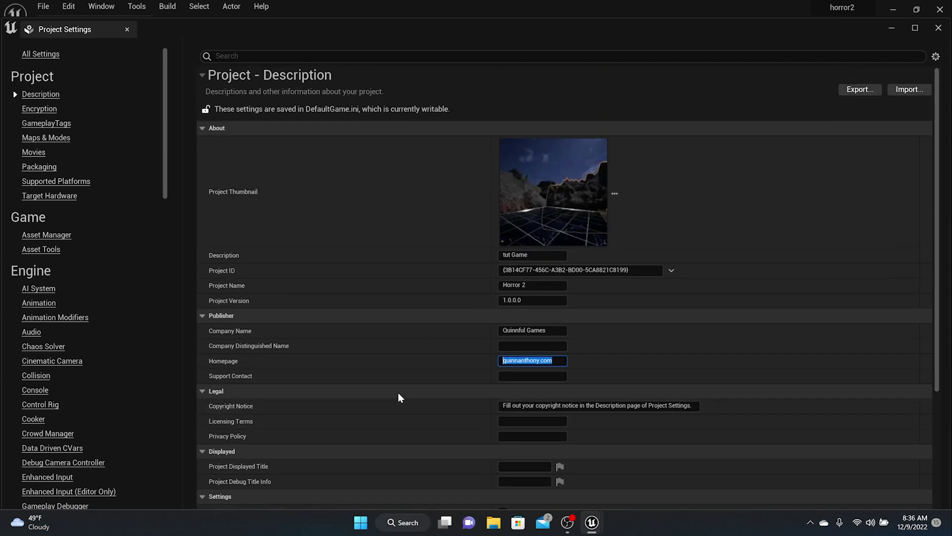
Review the project's default game mode and maps in Maps & Modes and the startup movie settings in Movies
scroll(398, 392, "down", 2)
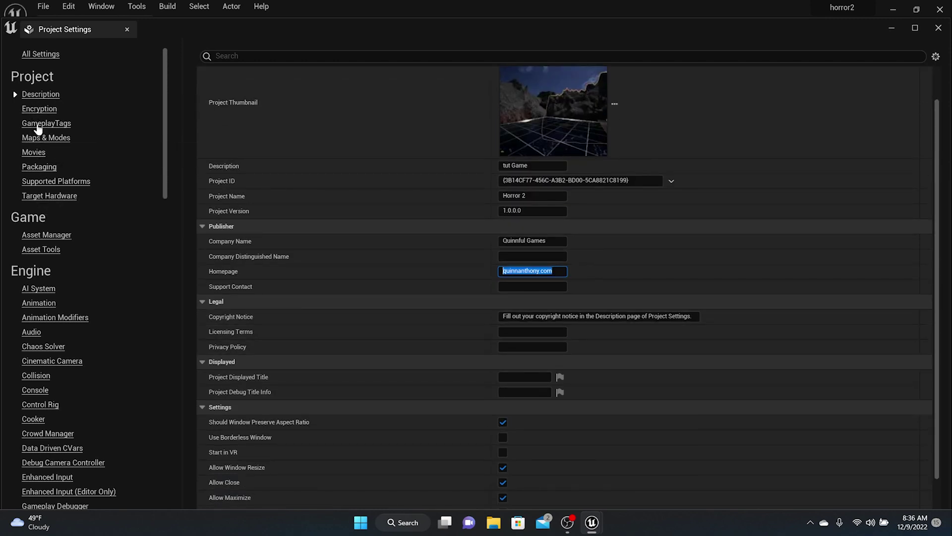
left_click(45, 140)
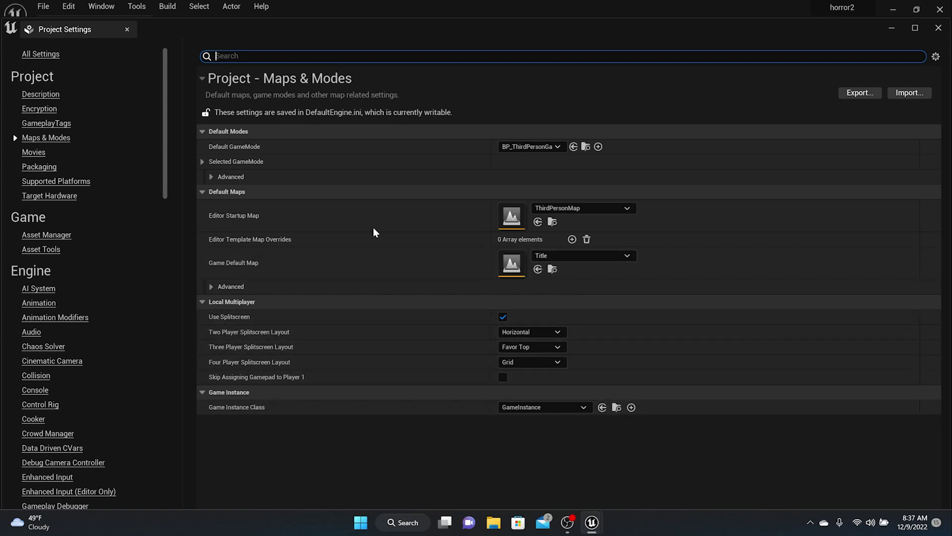
left_click(32, 154)
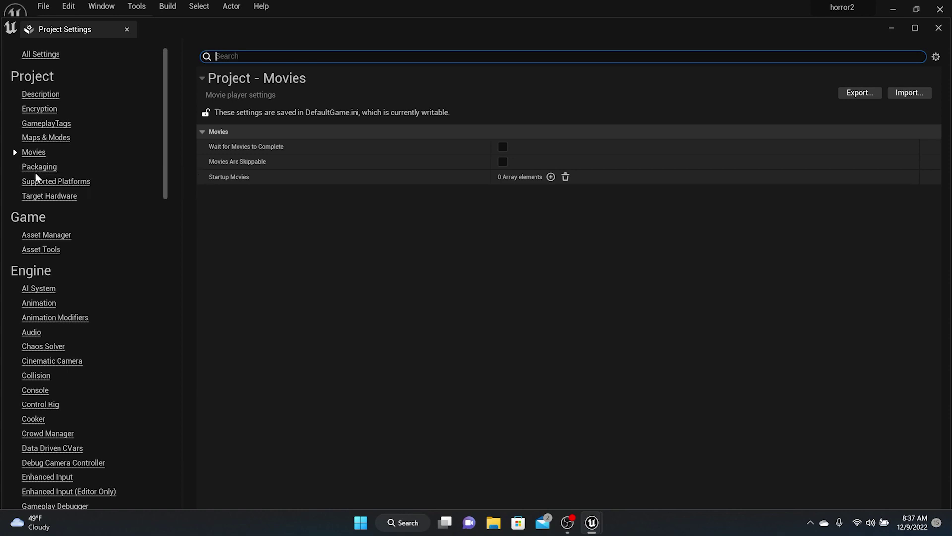
Set the build configuration in the project's Packaging settings to Shipping
left_click(35, 169)
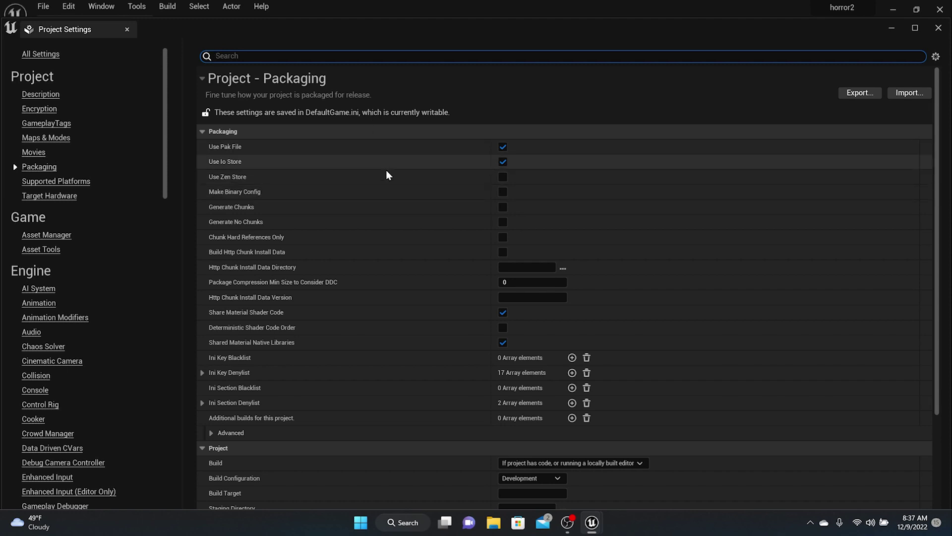
scroll(386, 180, "down", 1)
scroll(386, 185, "down", 3)
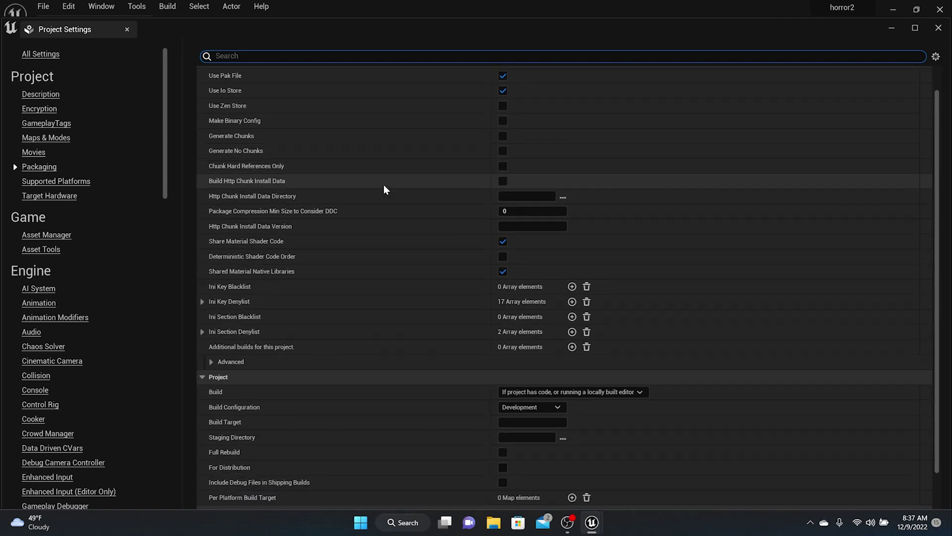
scroll(384, 187, "down", 3)
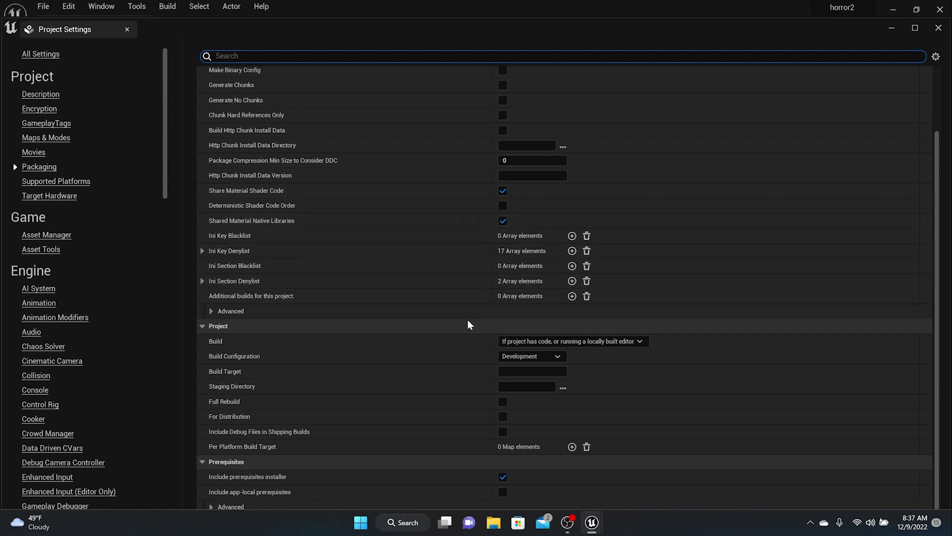
left_click(538, 355)
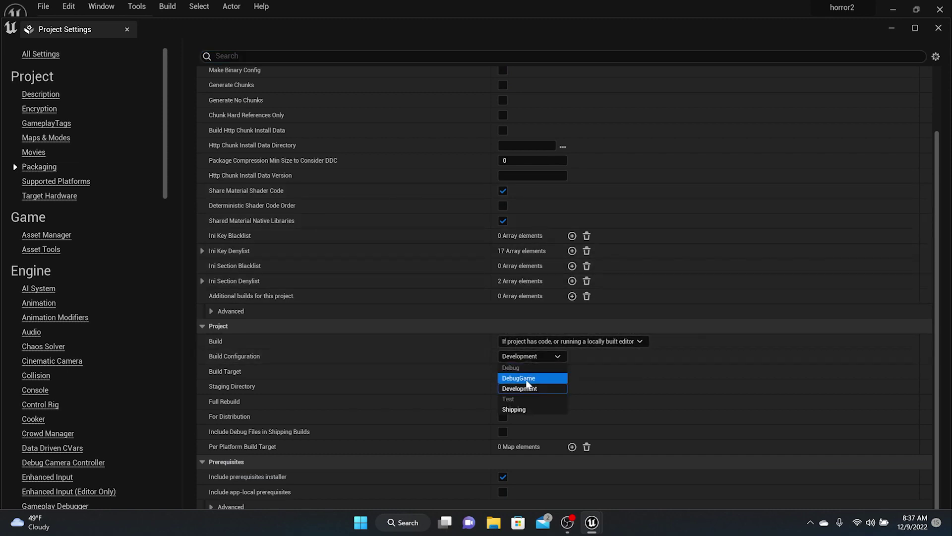
left_click(524, 409)
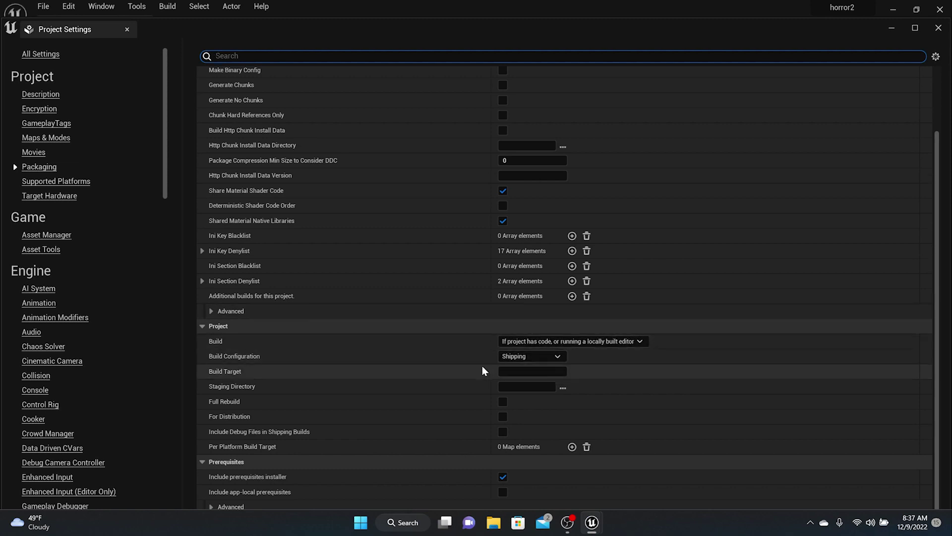
Review the project's supported platforms and target hardware settings
scroll(481, 371, "up", 3)
scroll(480, 371, "down", 3)
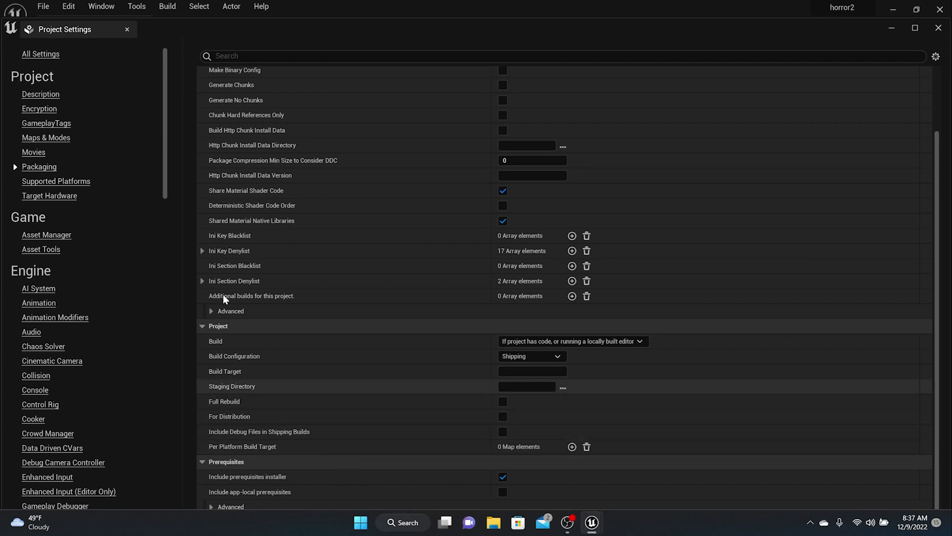
left_click(57, 182)
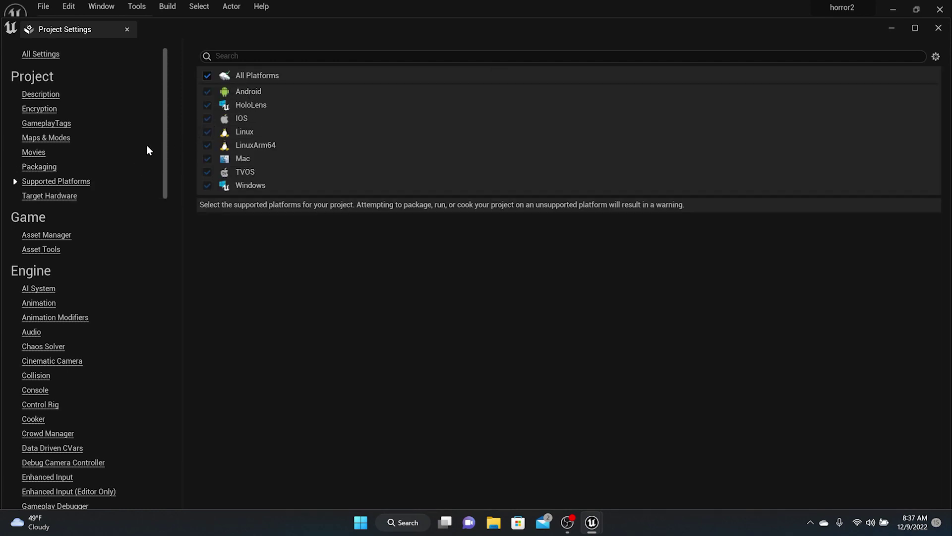
left_click(61, 196)
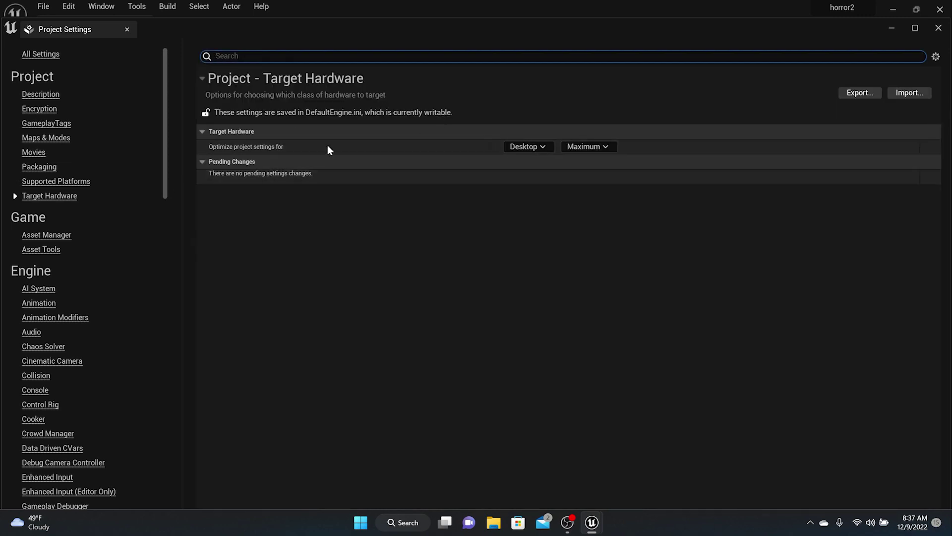
Examine the Windows platform's shader formats, default RHI, splash images, game icon and audio settings, and close the project settings
scroll(61, 251, "down", 10)
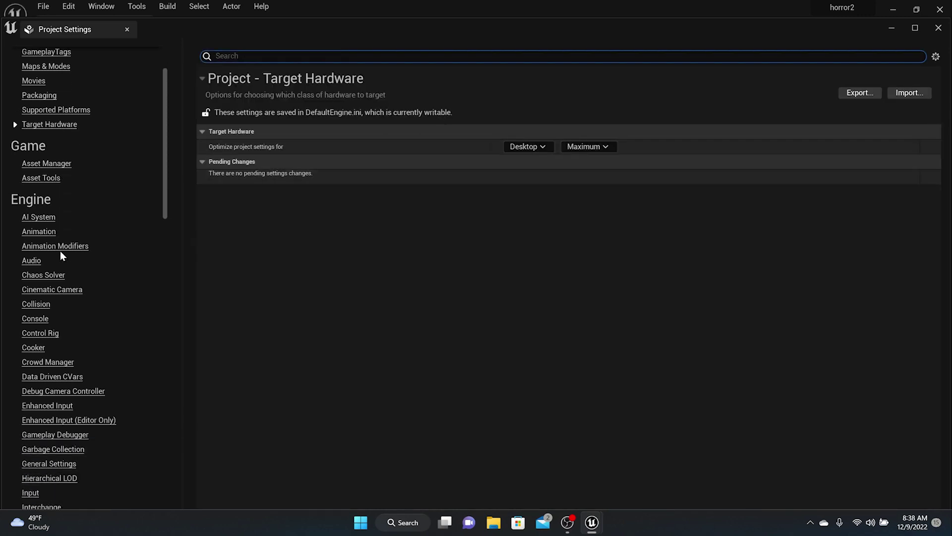
scroll(61, 254, "down", 10)
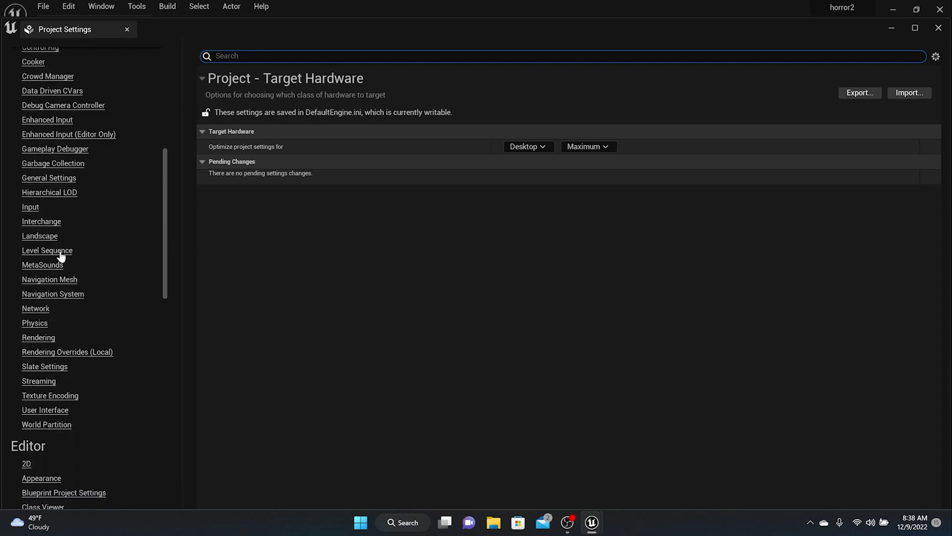
scroll(61, 251, "down", 5)
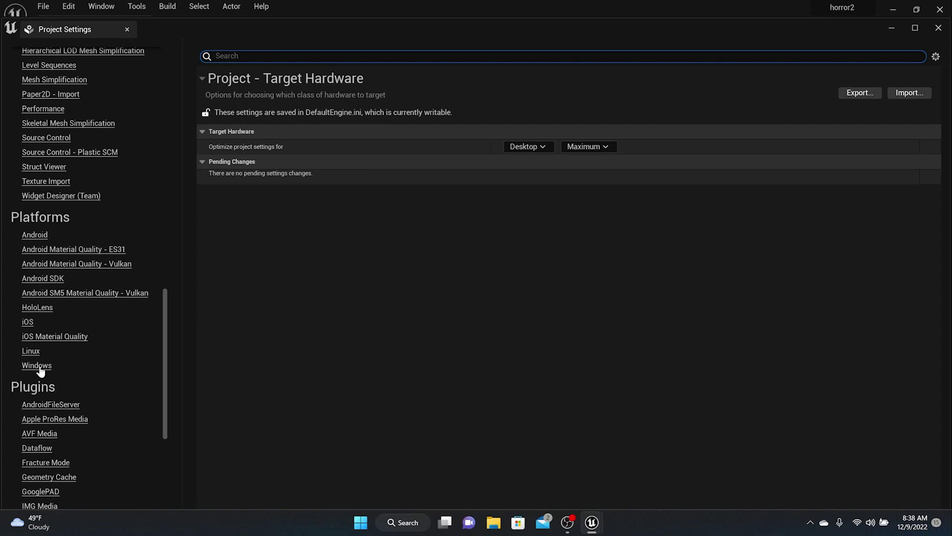
left_click(38, 368)
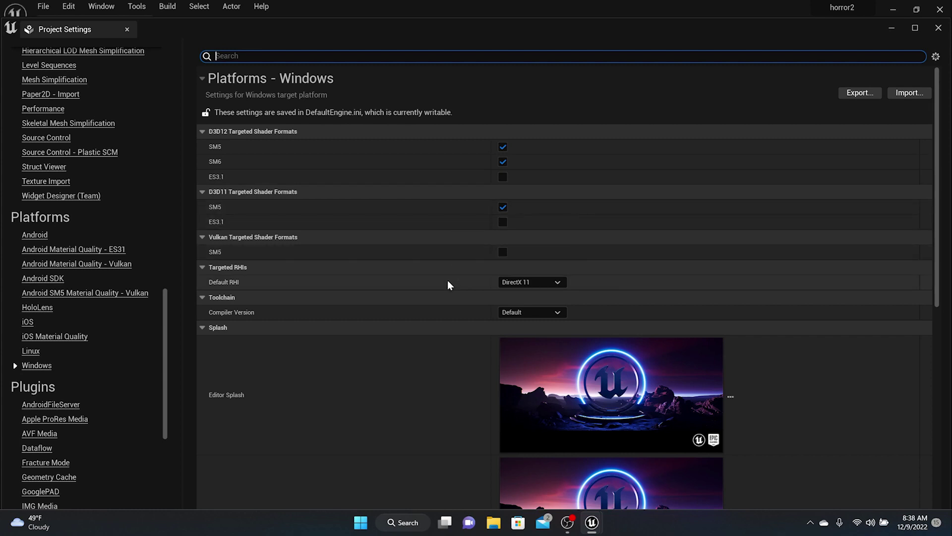
scroll(448, 282, "down", 4)
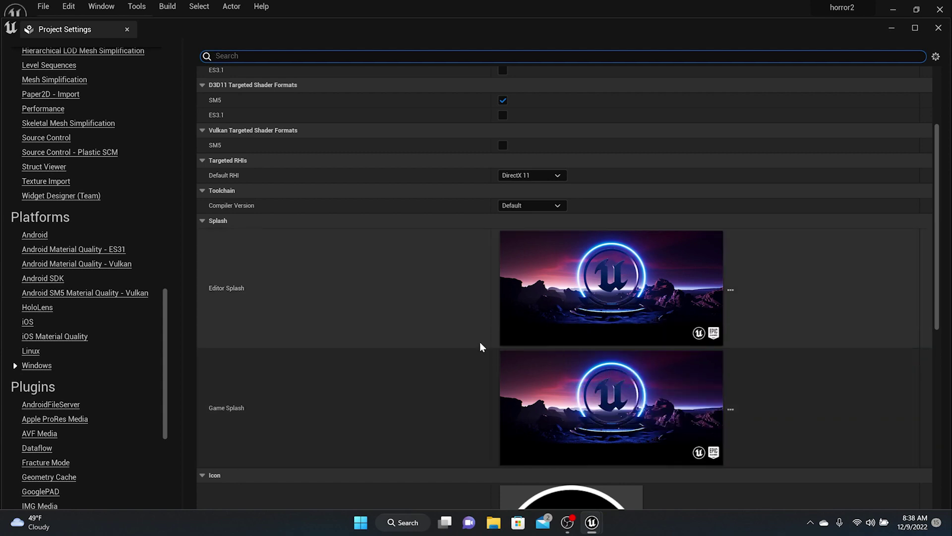
scroll(513, 415, "down", 3)
scroll(513, 385, "down", 2)
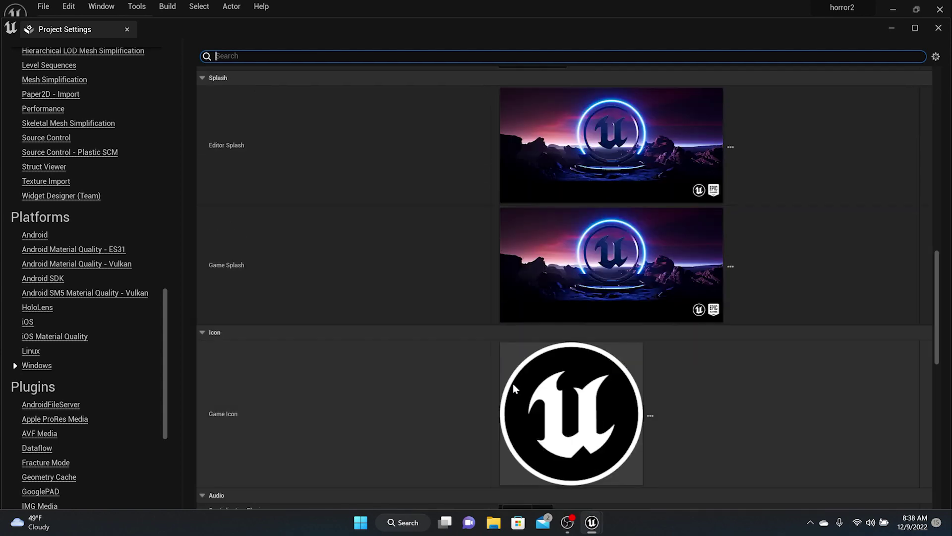
scroll(513, 389, "down", 1)
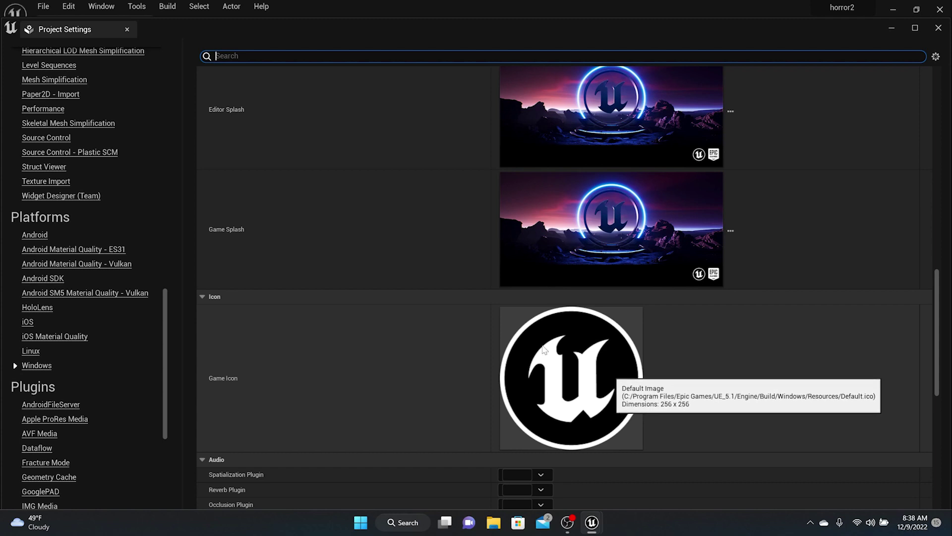
scroll(560, 373, "down", 2)
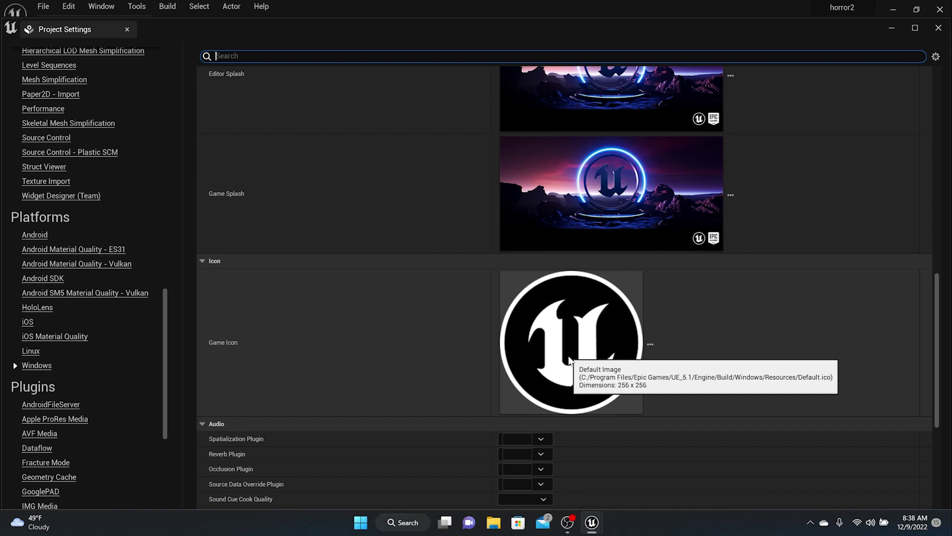
scroll(515, 376, "down", 3)
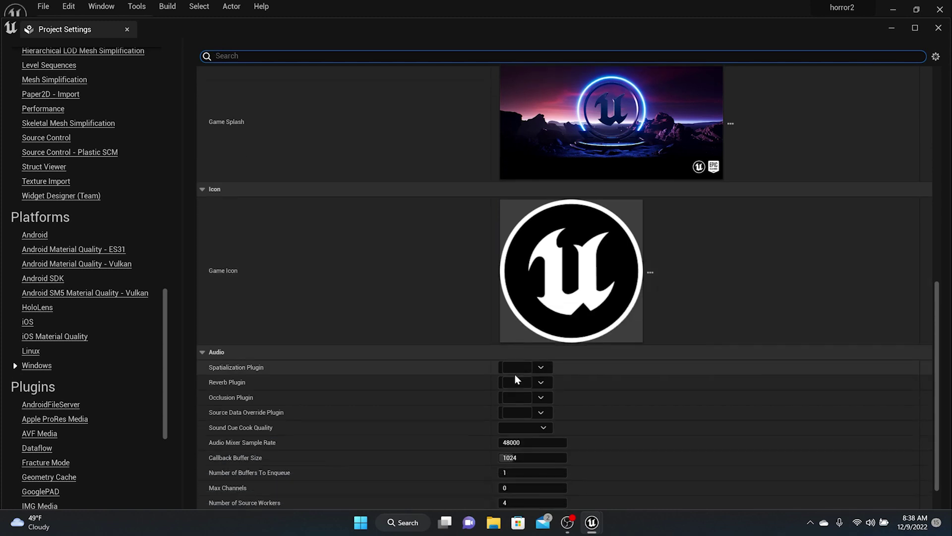
scroll(515, 378, "down", 1)
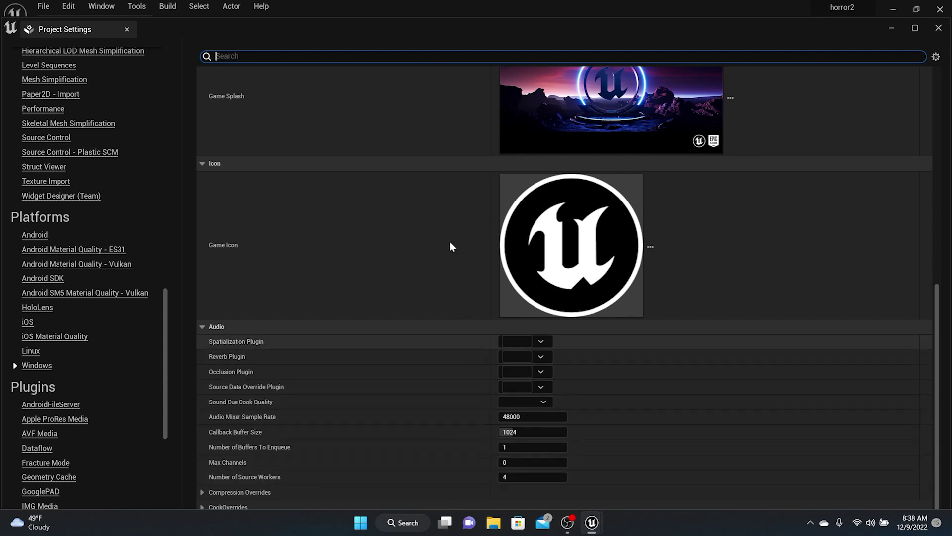
scroll(447, 227, "up", 12)
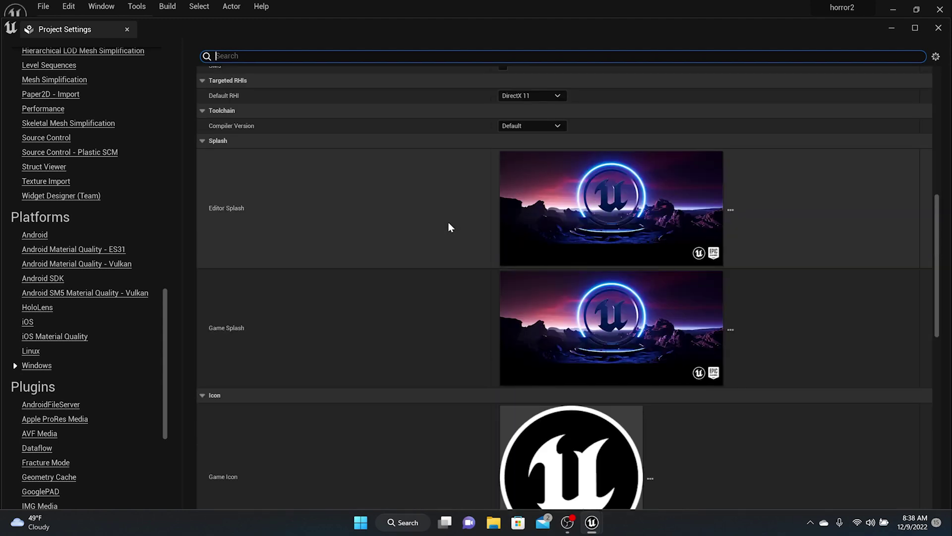
scroll(448, 227, "up", 5)
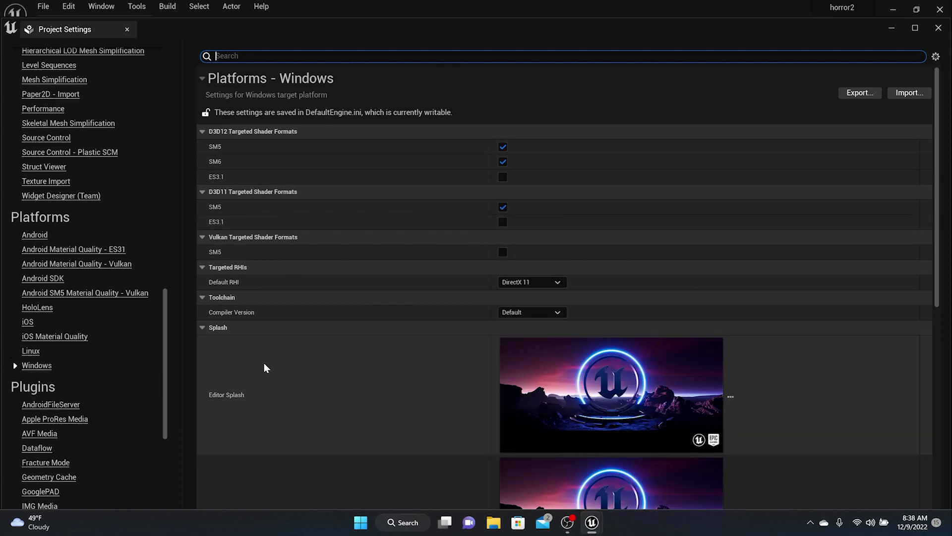
scroll(266, 368, "down", 1)
left_click(938, 28)
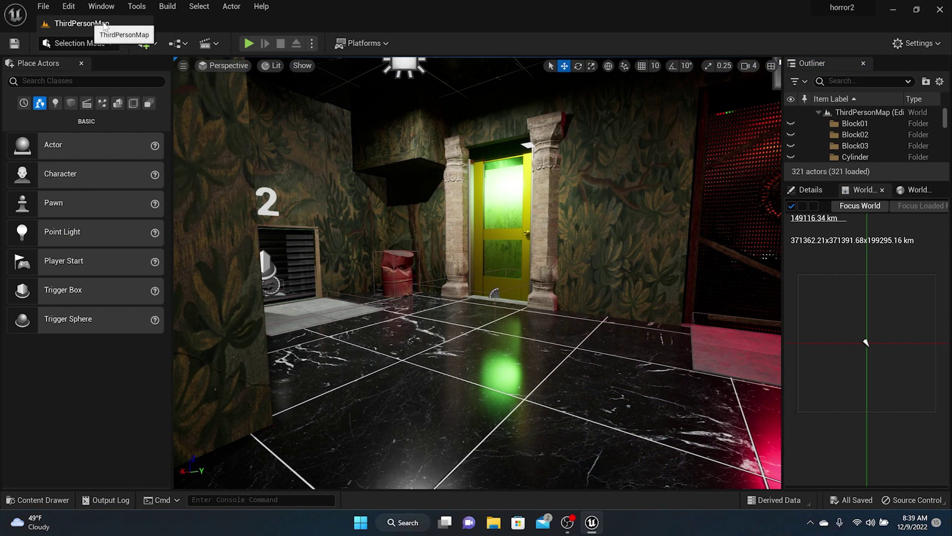
Build all levels including HLODs, saving all the listed content, and close the message log to return to the level's Details
left_click(165, 7)
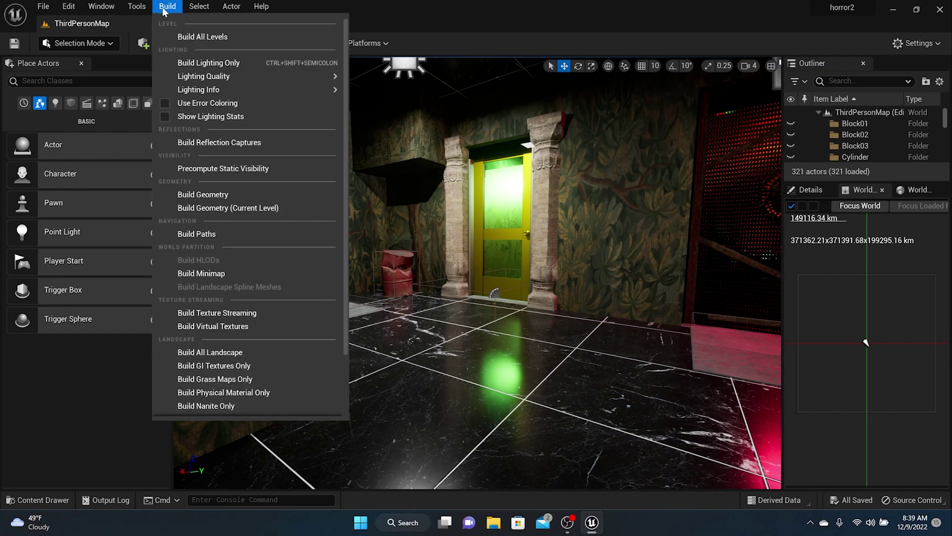
left_click(213, 37)
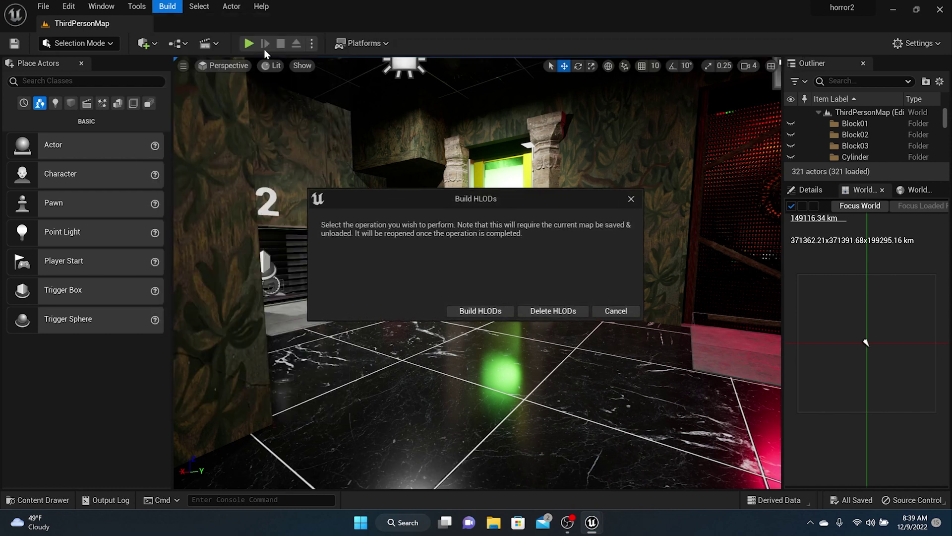
left_click(498, 316)
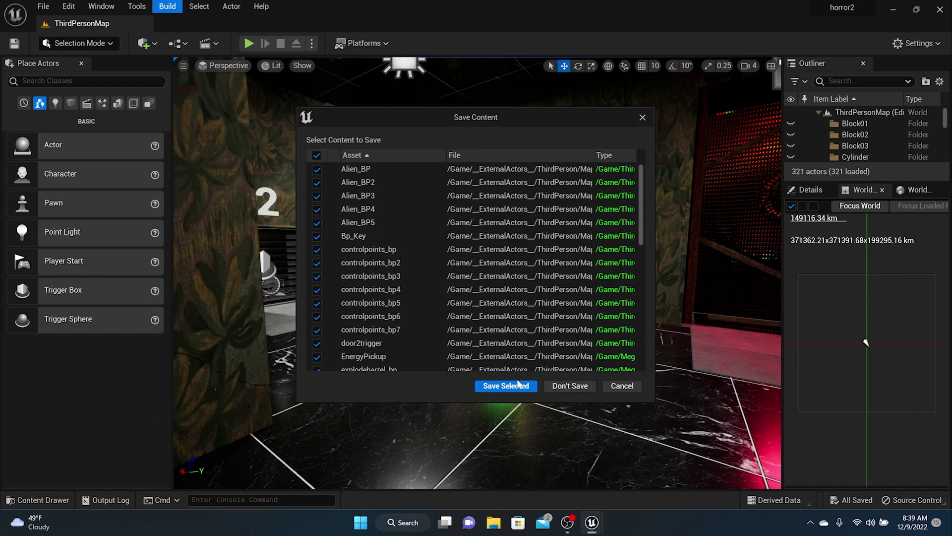
left_click(518, 385)
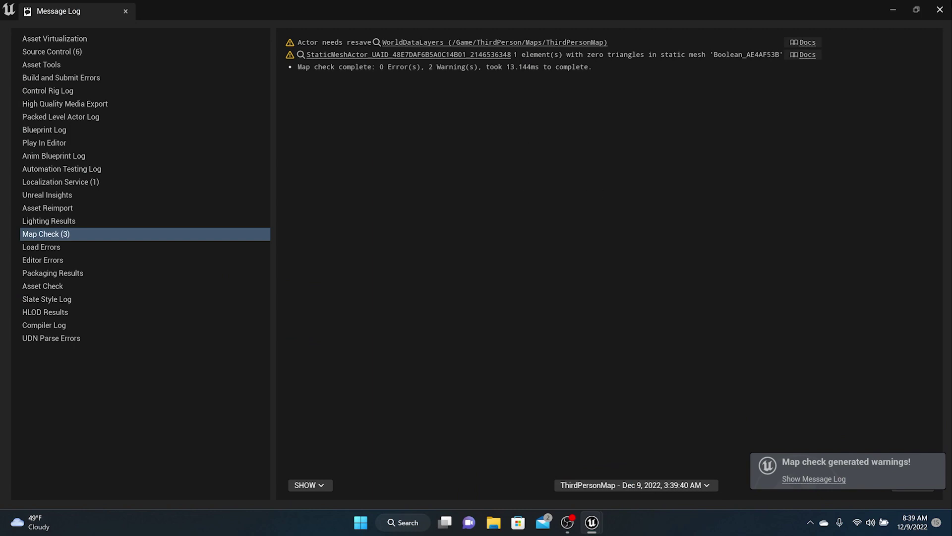
left_click(940, 10)
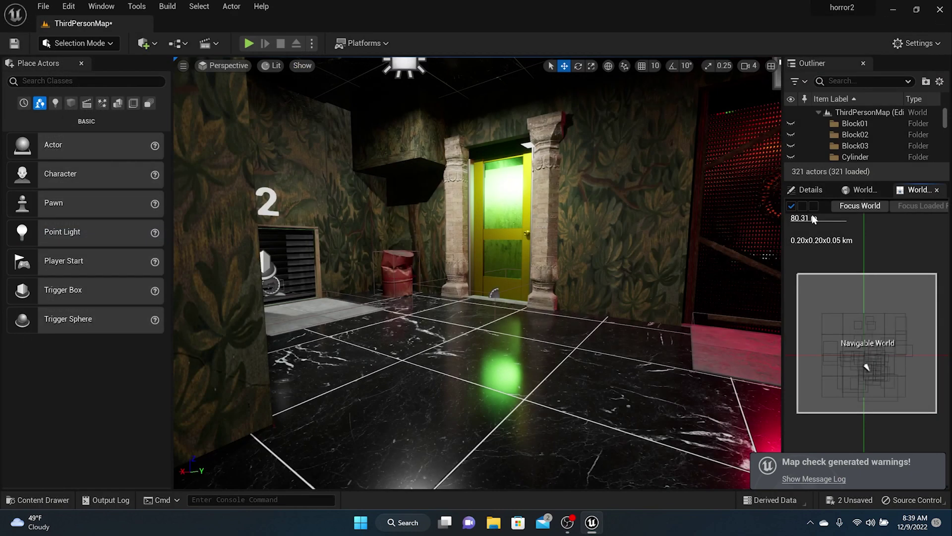
left_click(809, 190)
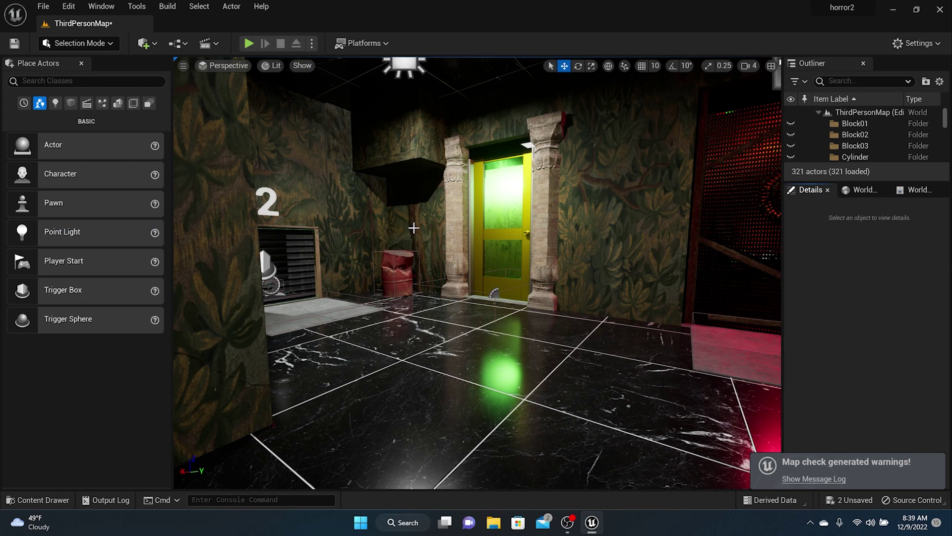
Package the project for Windows with the project's Shipping configuration, using the Desktop as the output folder
left_click(381, 44)
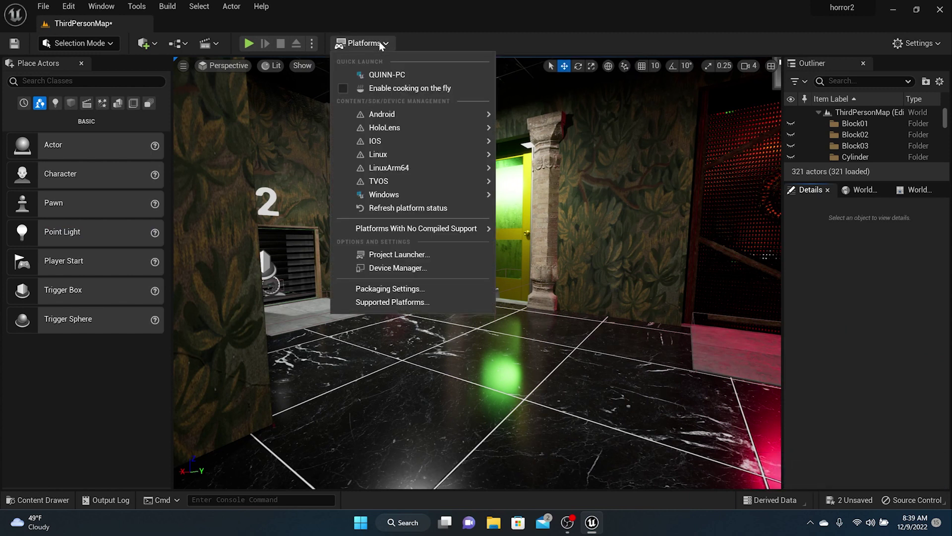
mouse_move(422, 194)
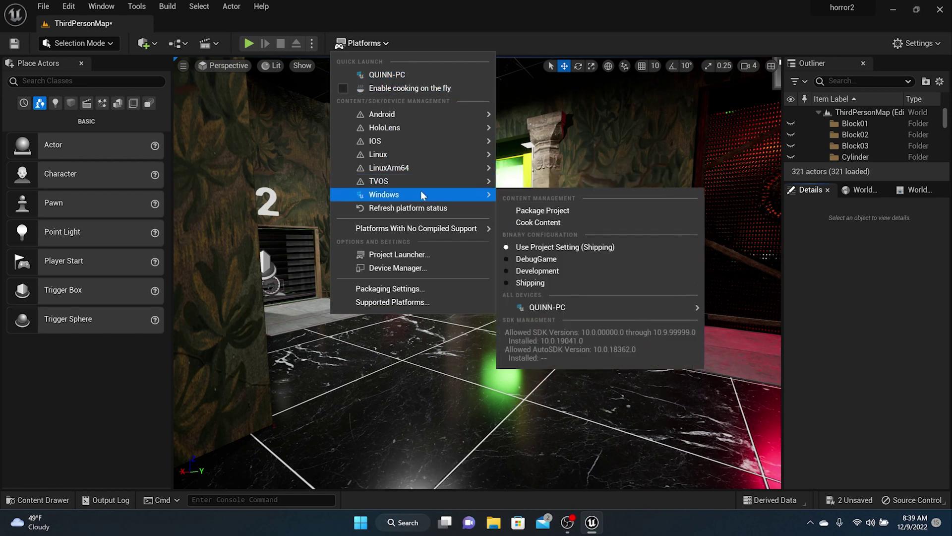
left_click(571, 211)
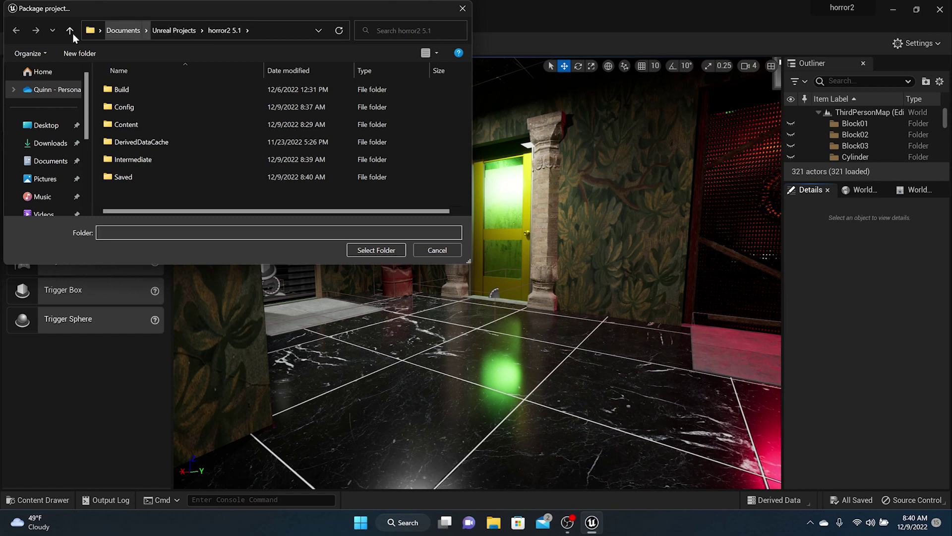
left_click(60, 124)
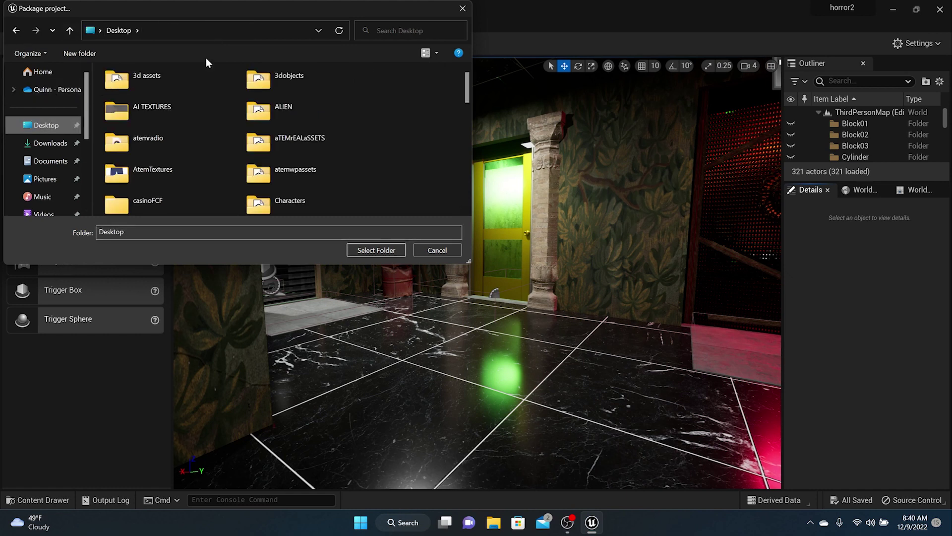
left_click(384, 250)
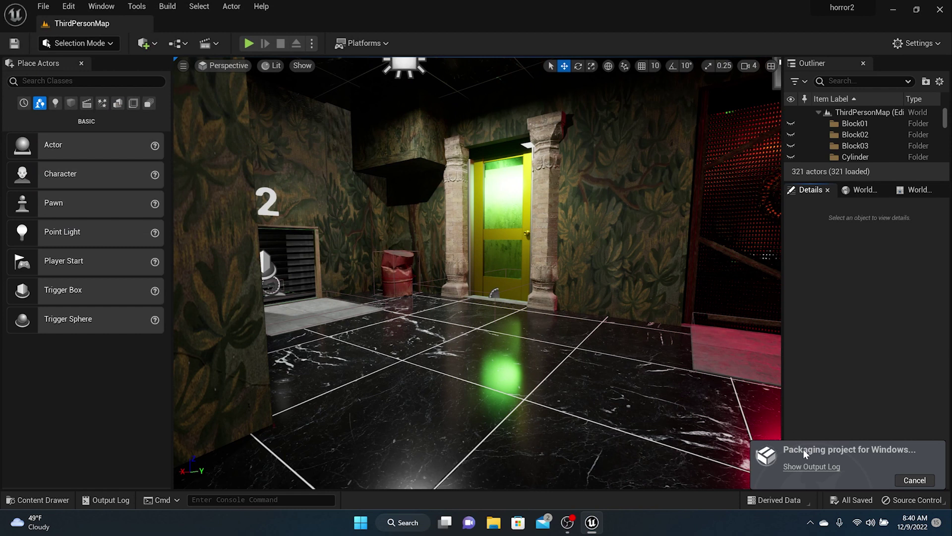
Show the packaging output log, enlarge it and follow the entries through to the end
left_click(812, 466)
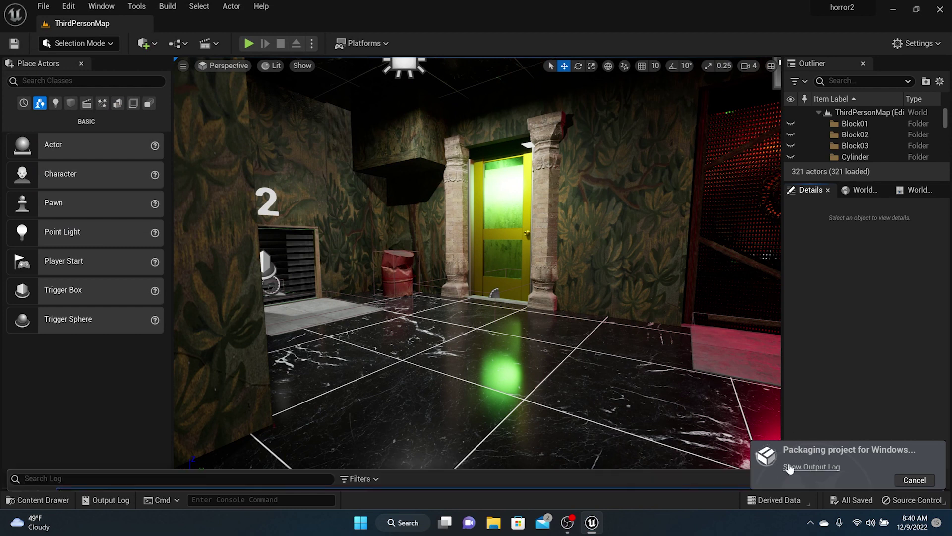
left_click_drag(521, 463, 436, 75)
scroll(304, 215, "down", 6)
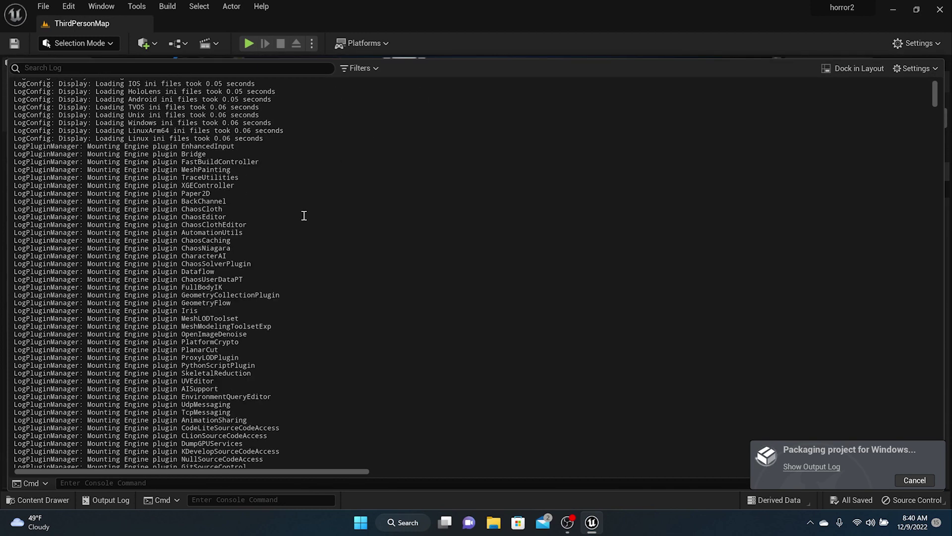
scroll(304, 215, "down", 3)
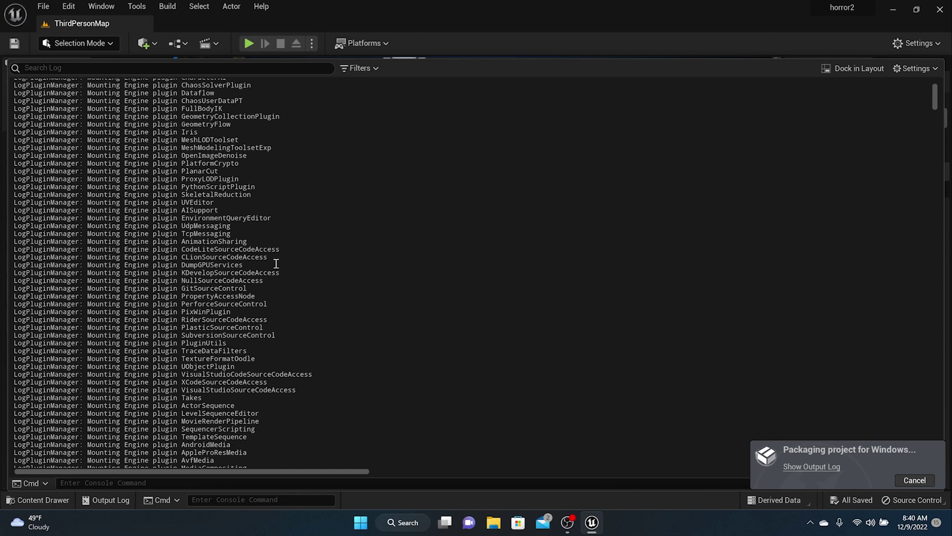
scroll(271, 268, "down", 6)
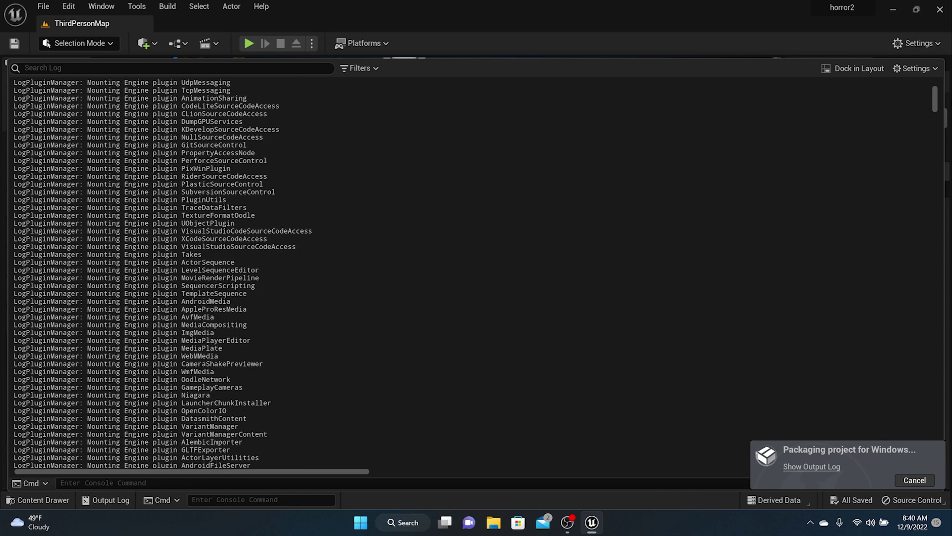
left_click_drag(934, 101, 935, 466)
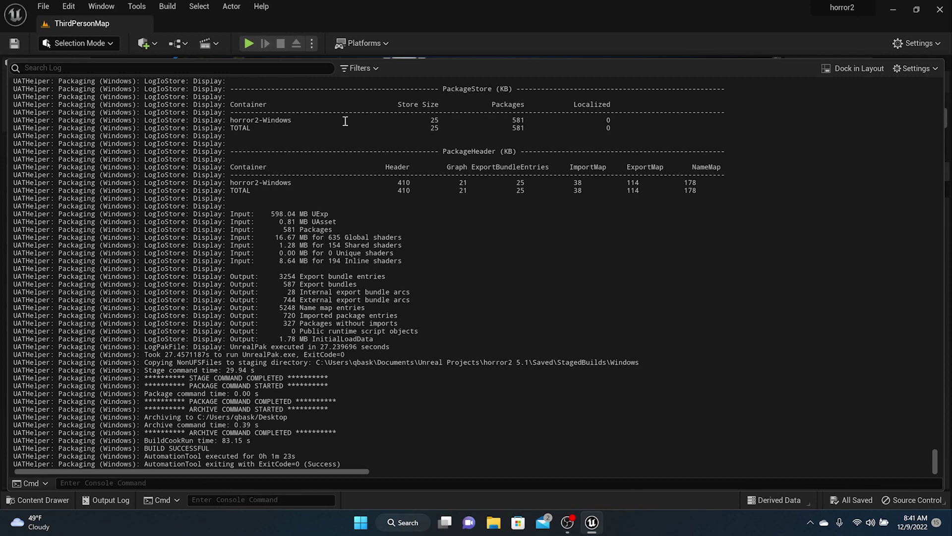
Examine the log's package statistics, the stage, package and archive command lines, and the final build result
scroll(352, 160, "up", 10)
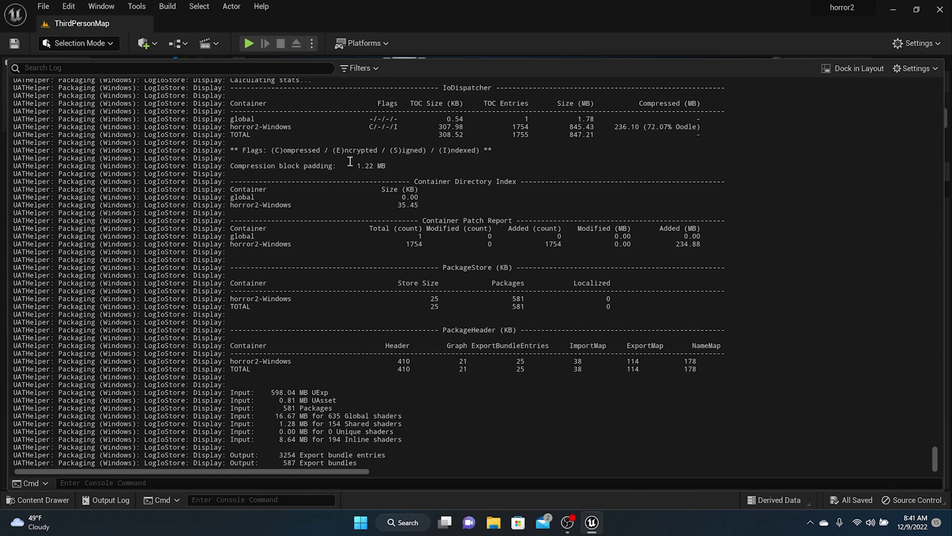
scroll(350, 161, "up", 4)
scroll(350, 160, "down", 15)
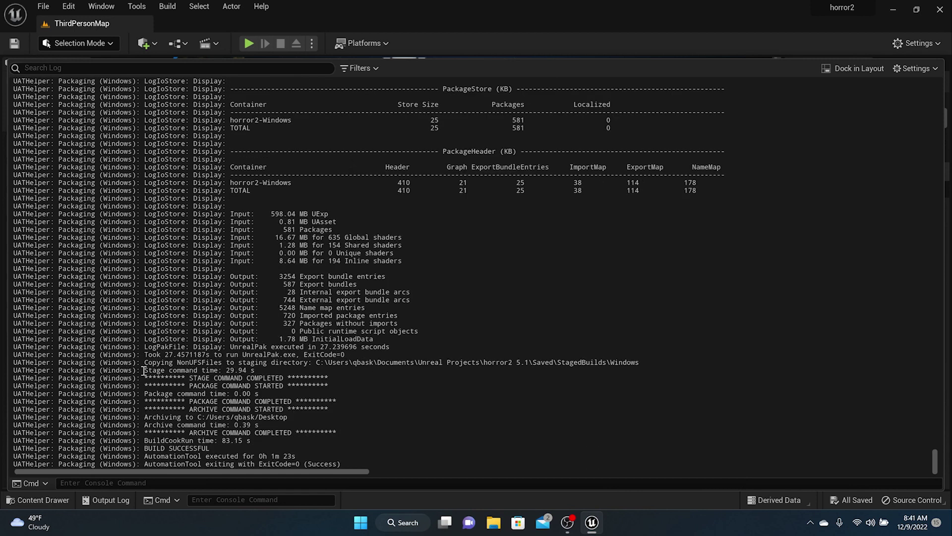
left_click_drag(144, 370, 284, 382)
left_click_drag(193, 378, 278, 385)
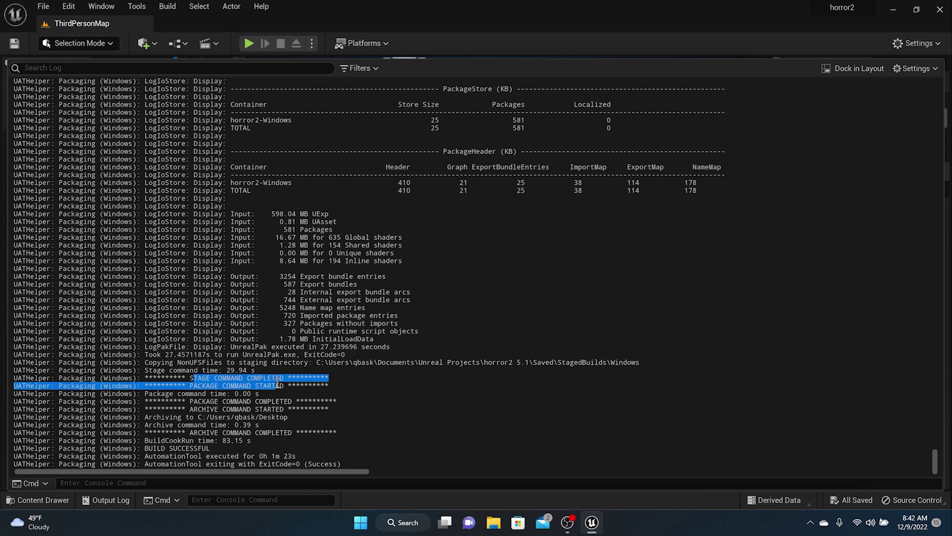
left_click_drag(204, 401, 285, 400)
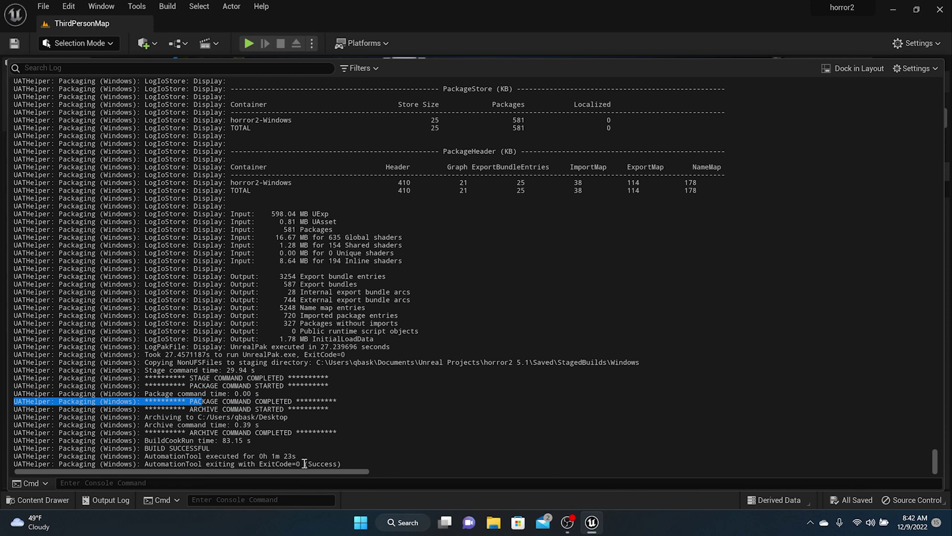
left_click_drag(304, 463, 183, 421)
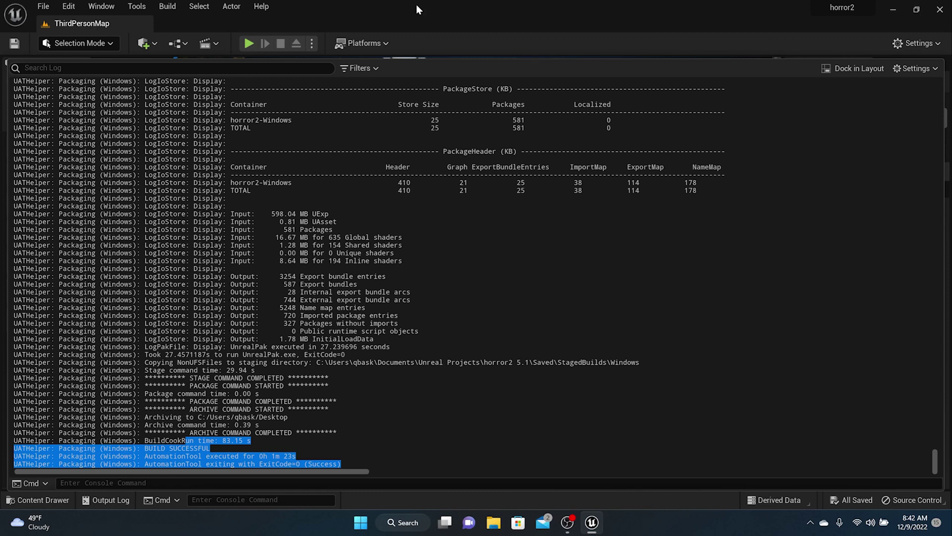
Collapse the output log, close the Unreal editor and return to the Windows desktop
left_click_drag(455, 57, 476, 466)
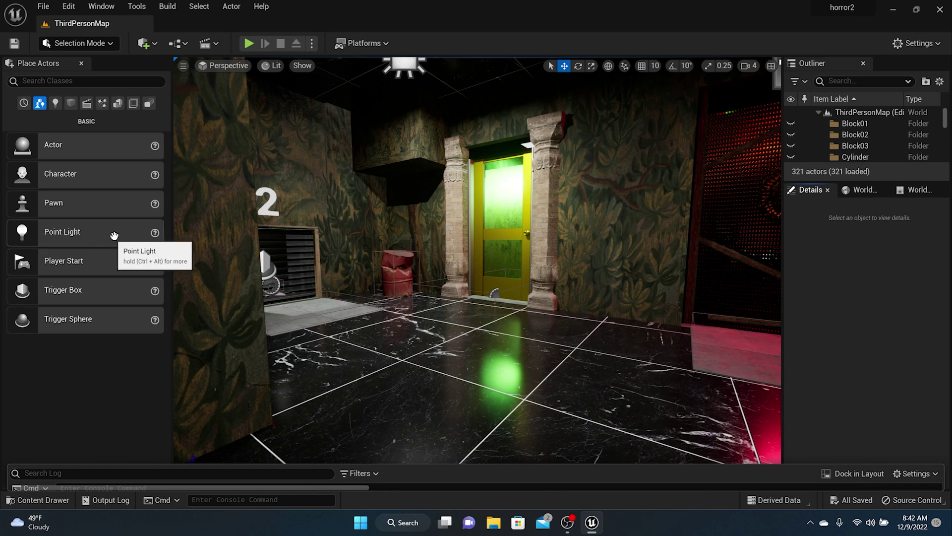
left_click(49, 6)
key("Escape")
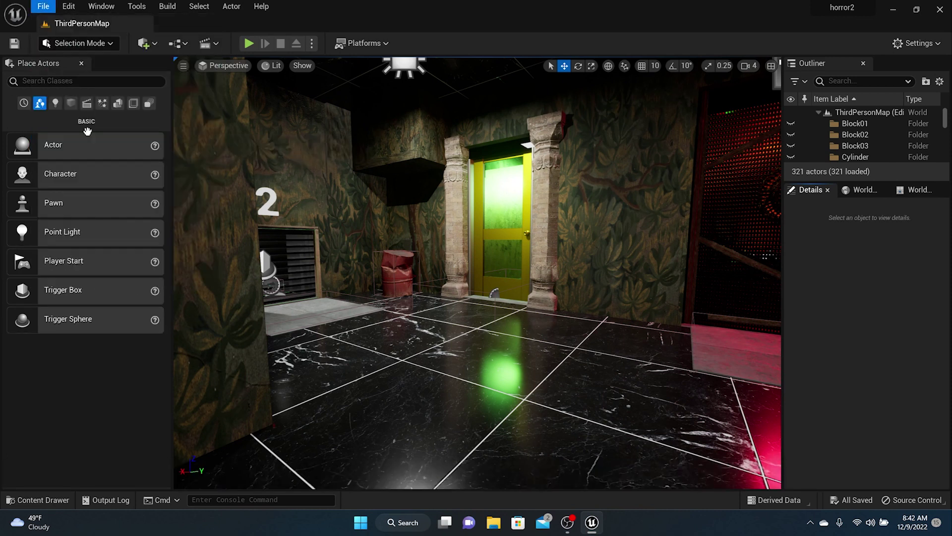
left_click(940, 11)
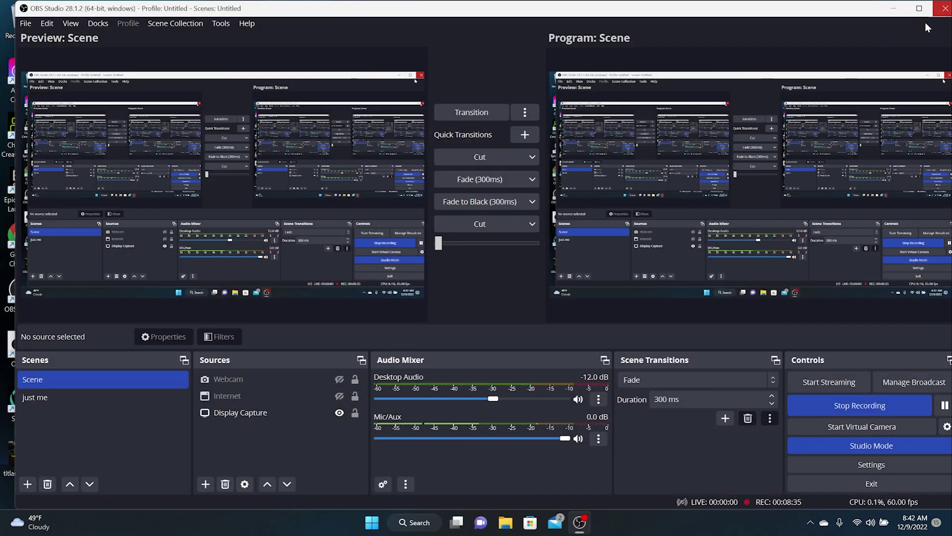
left_click(503, 529)
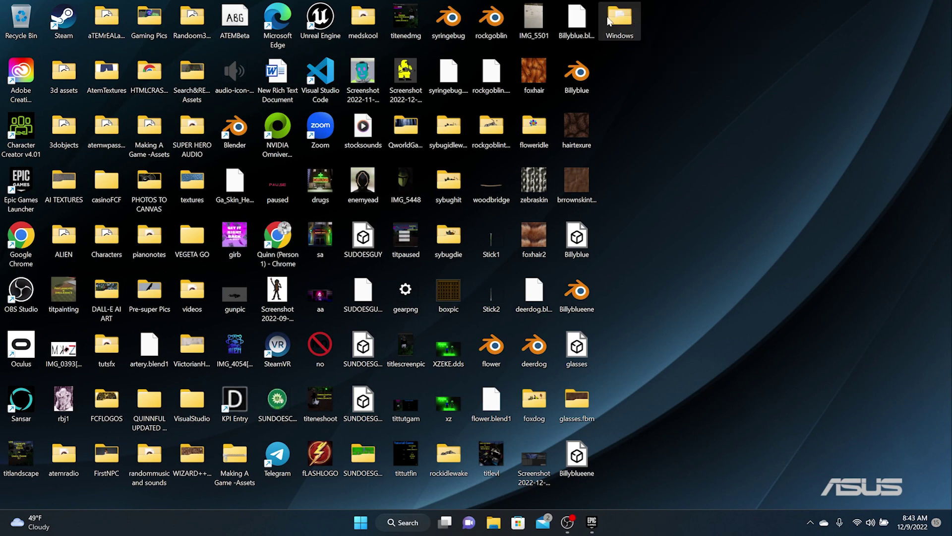
Inspect the packaged Windows folder's contents and its total size in the folder properties, and close the folder
double_click(609, 21)
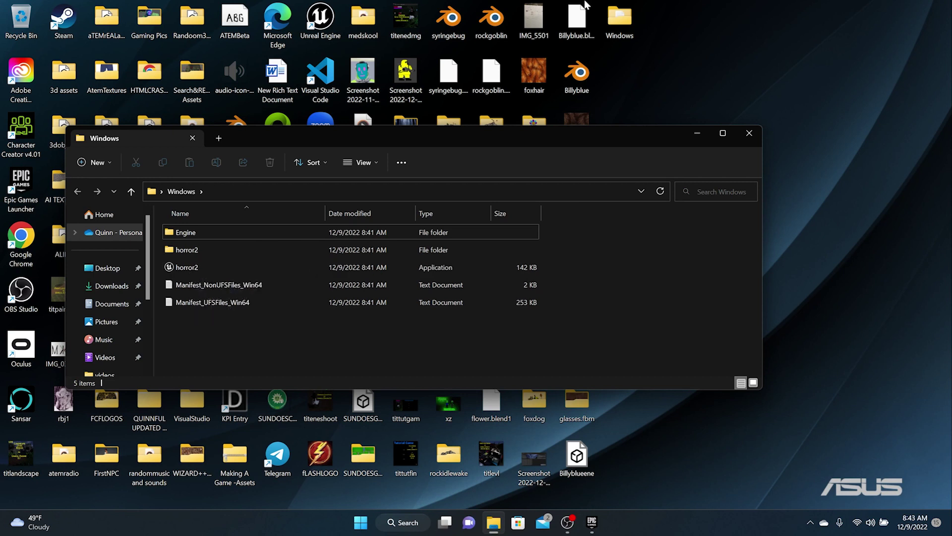
right_click(622, 13)
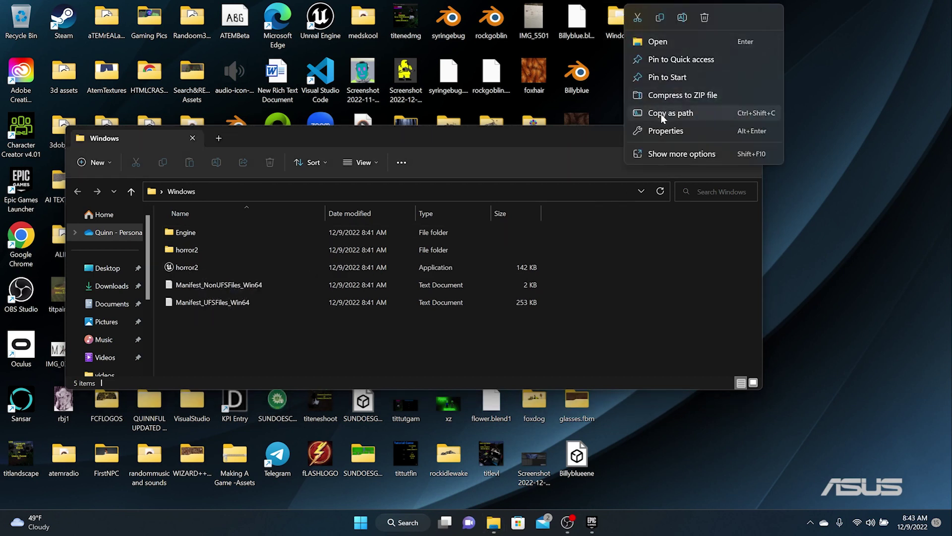
left_click(665, 131)
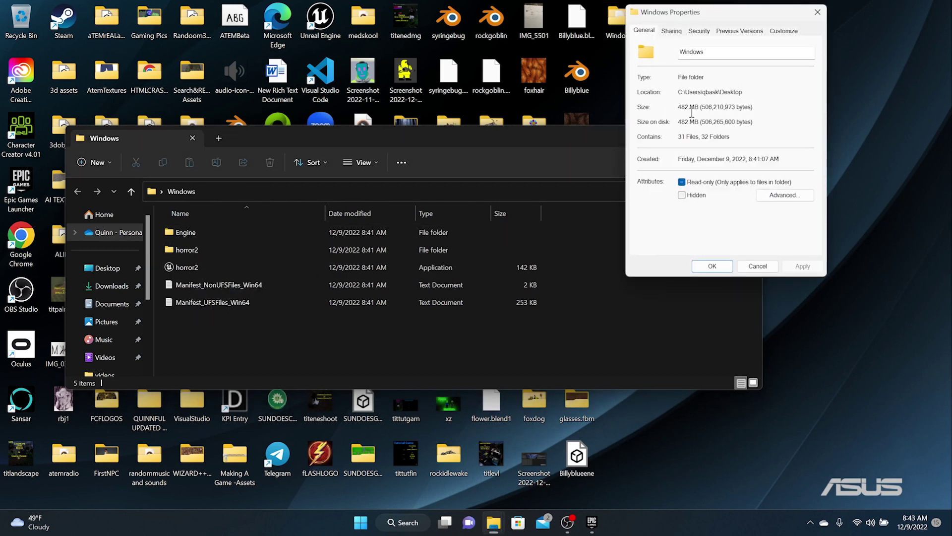
mouse_move(685, 108)
left_mouse_down()
mouse_move(712, 108)
mouse_move(697, 110)
left_mouse_up()
left_click(713, 266)
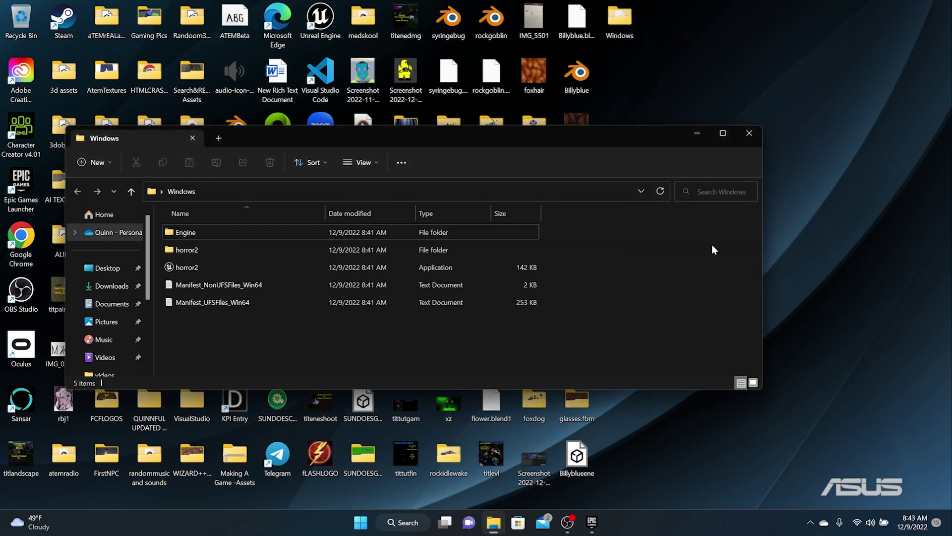
left_click(755, 135)
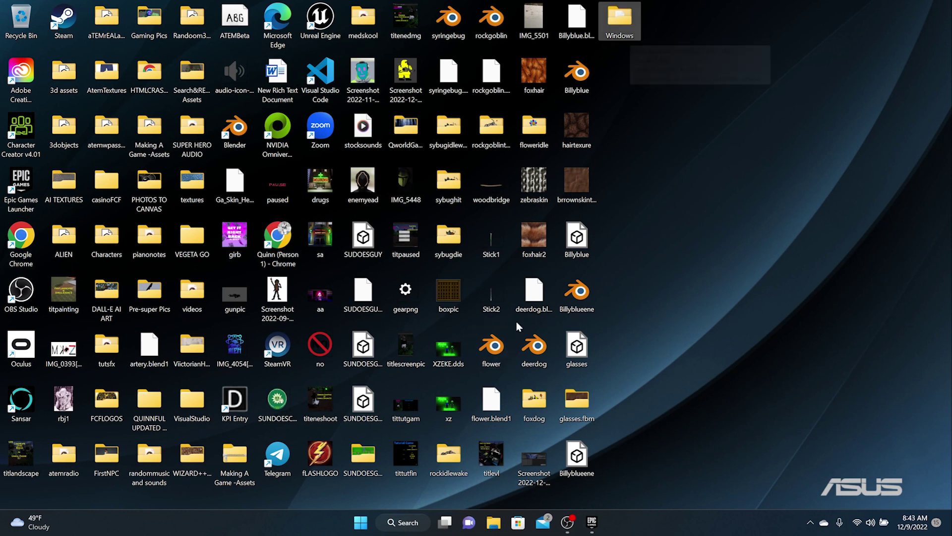
Launch Google Chrome with a user profile and go to the itch.io home page
left_click(361, 523)
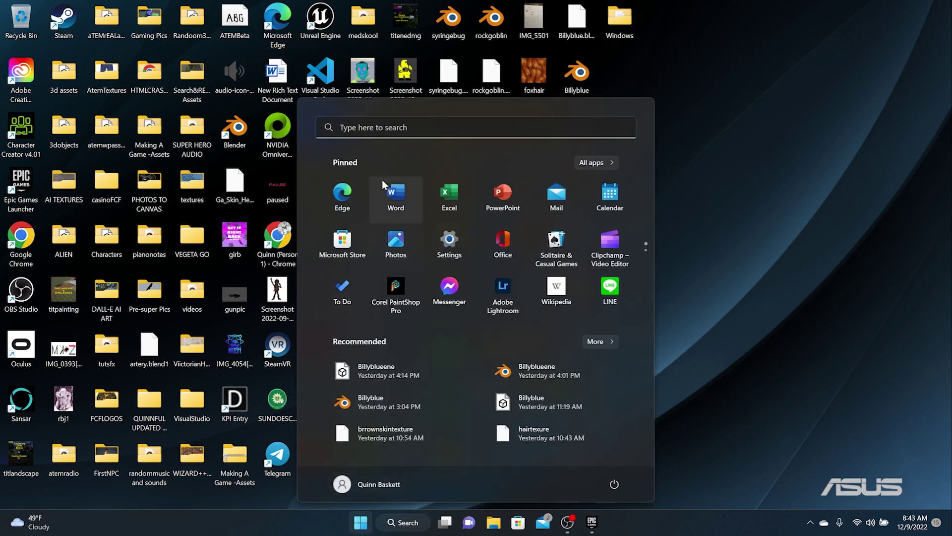
left_click(358, 130)
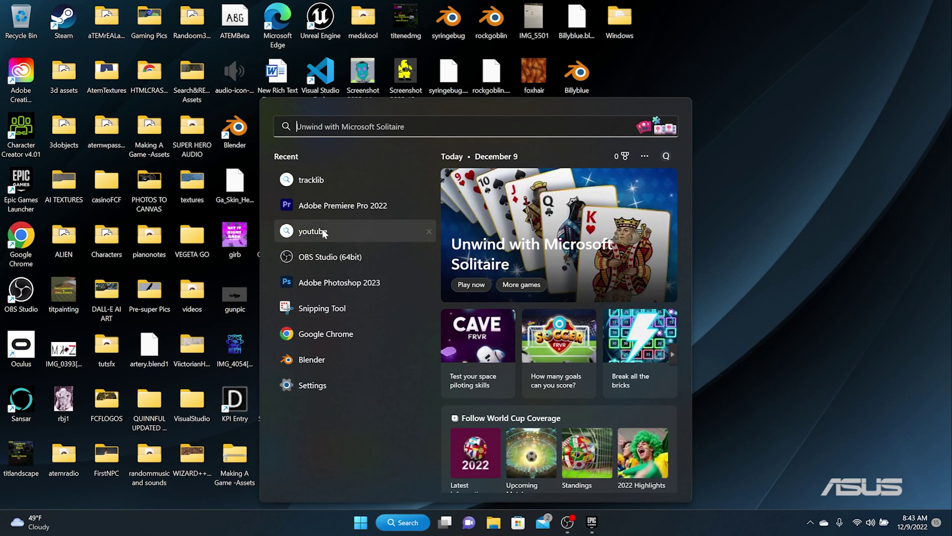
left_click(315, 337)
left_click(522, 228)
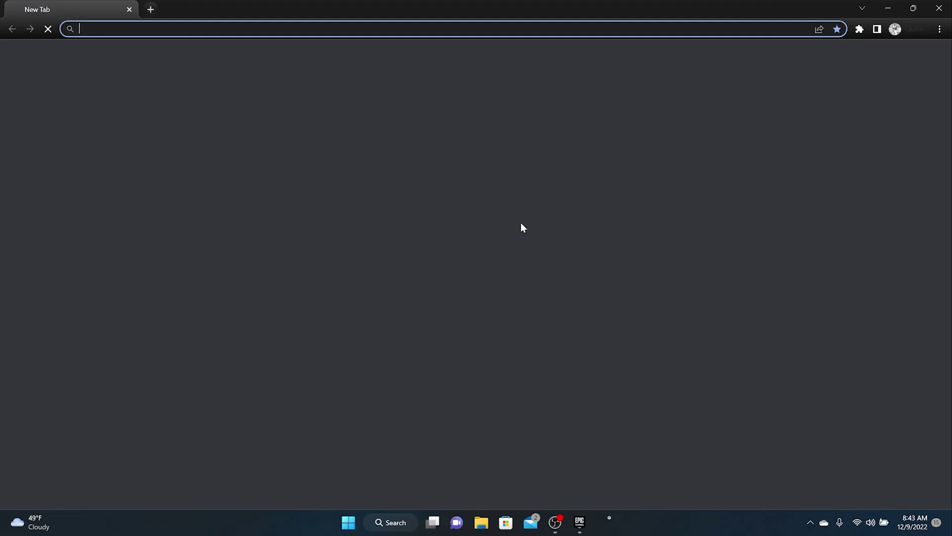
left_click(536, 282)
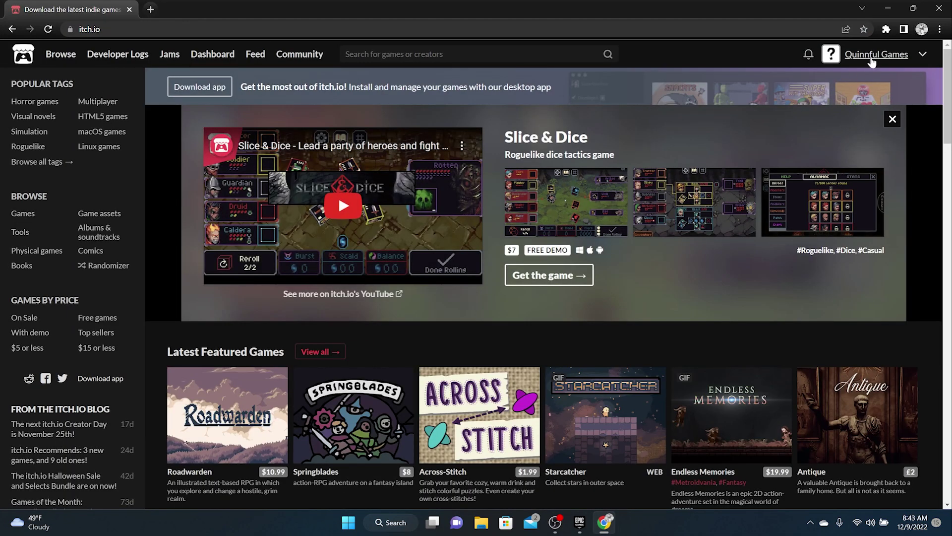
View the Quinnful Games profile page and look through its published games
left_click(872, 57)
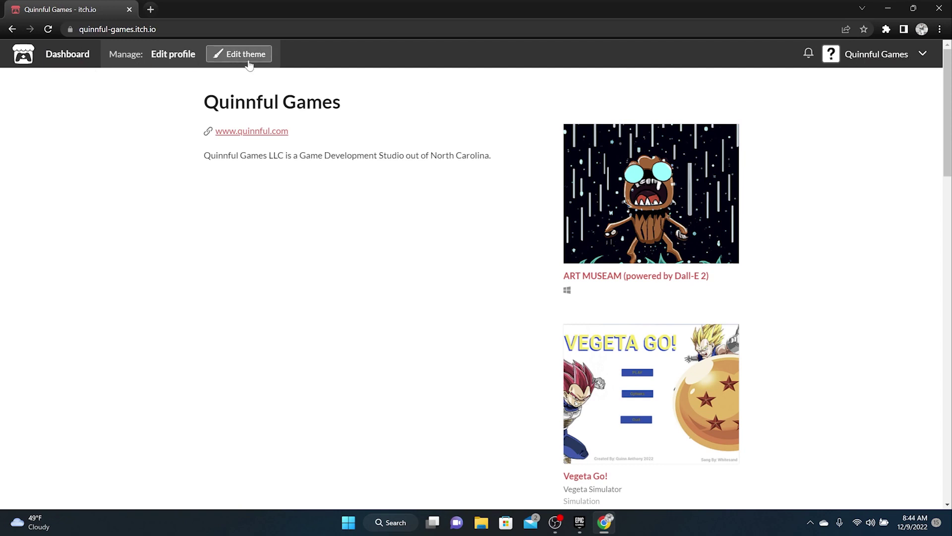
scroll(455, 271, "down", 20)
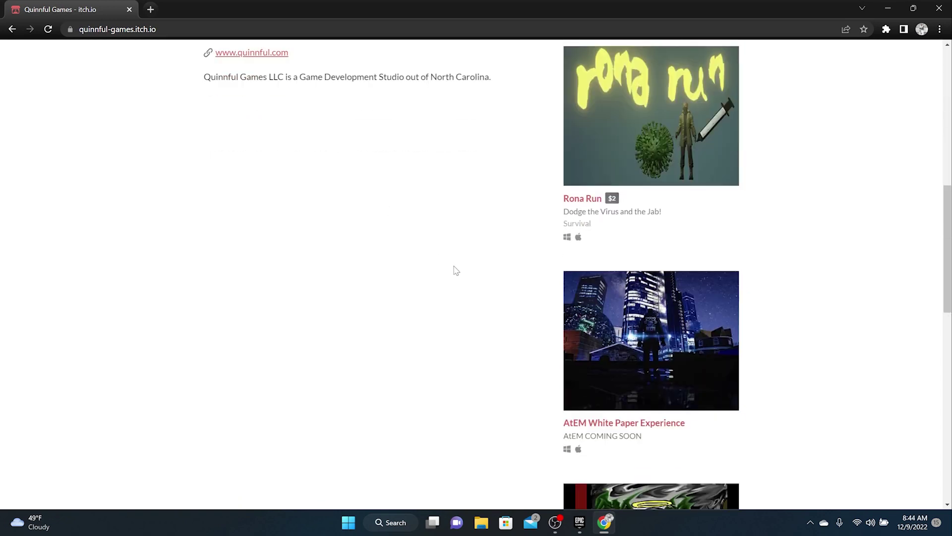
scroll(455, 272, "up", 20)
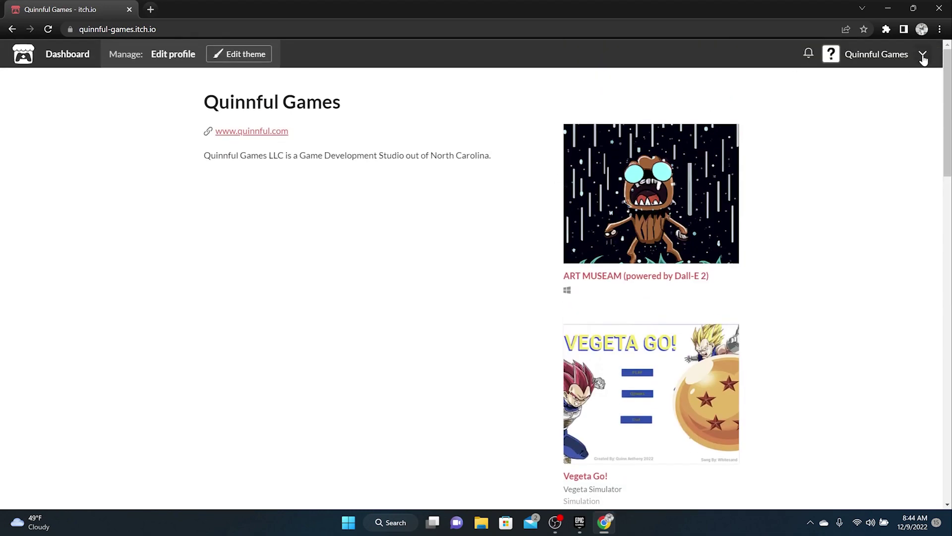
Start uploading a new project from the Quinnful Games account on itch.io
left_click(923, 56)
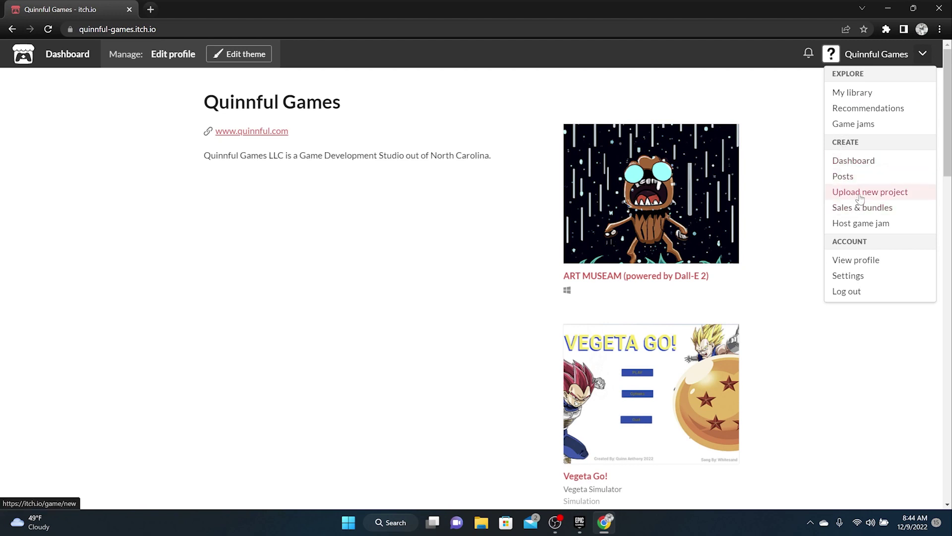
left_click(888, 55)
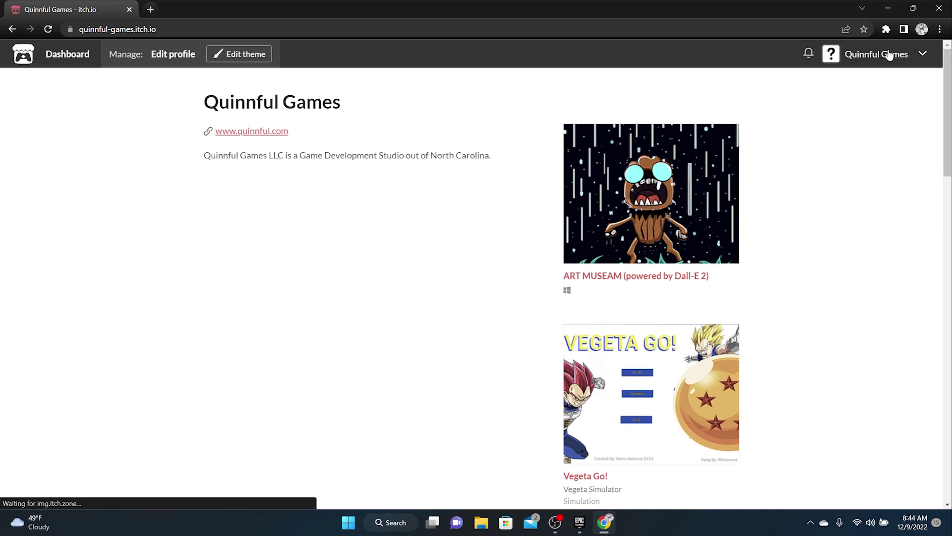
left_click(931, 54)
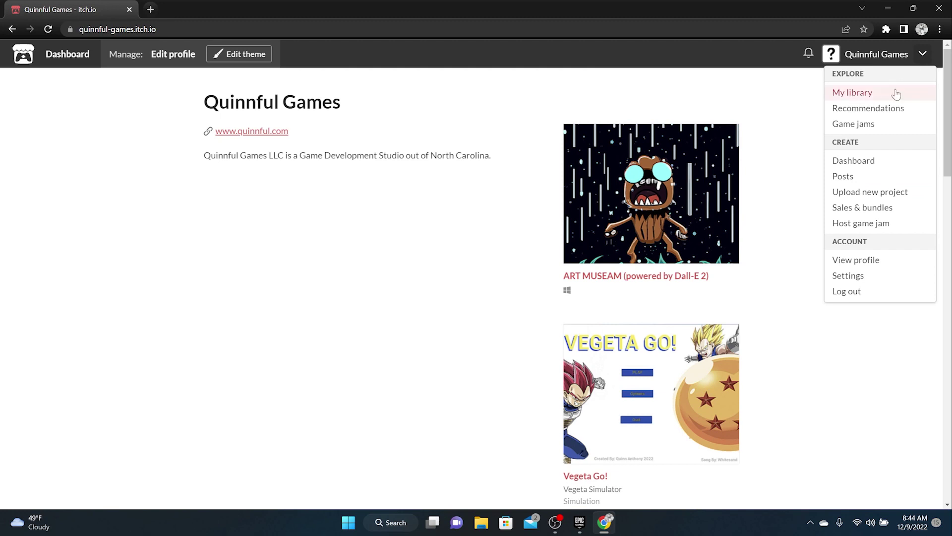
left_click(883, 193)
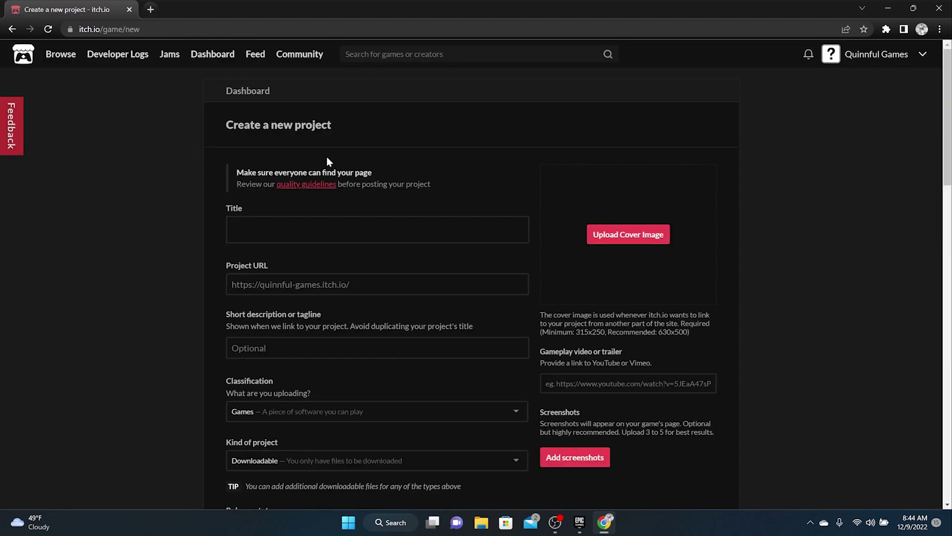
Title the new itch.io project "horror 2"
scroll(323, 203, "down", 2)
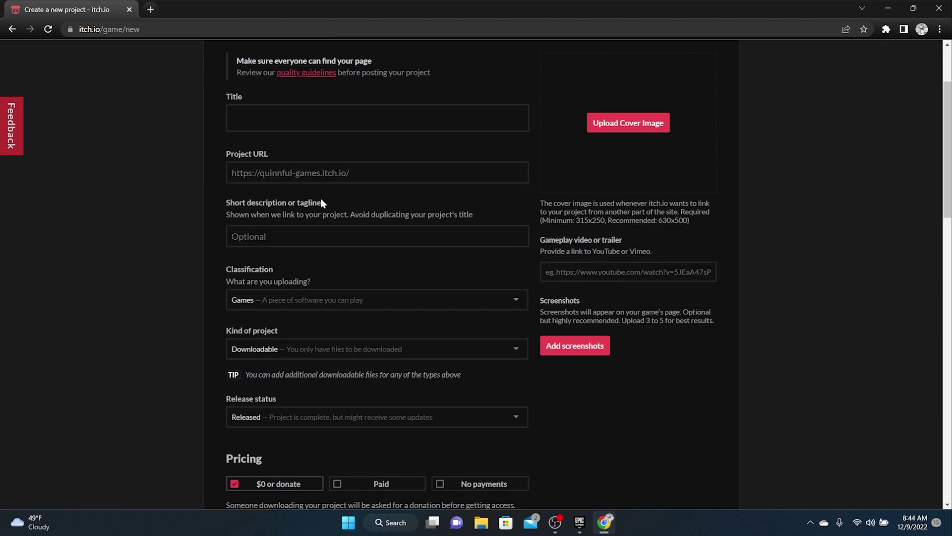
left_click(263, 126)
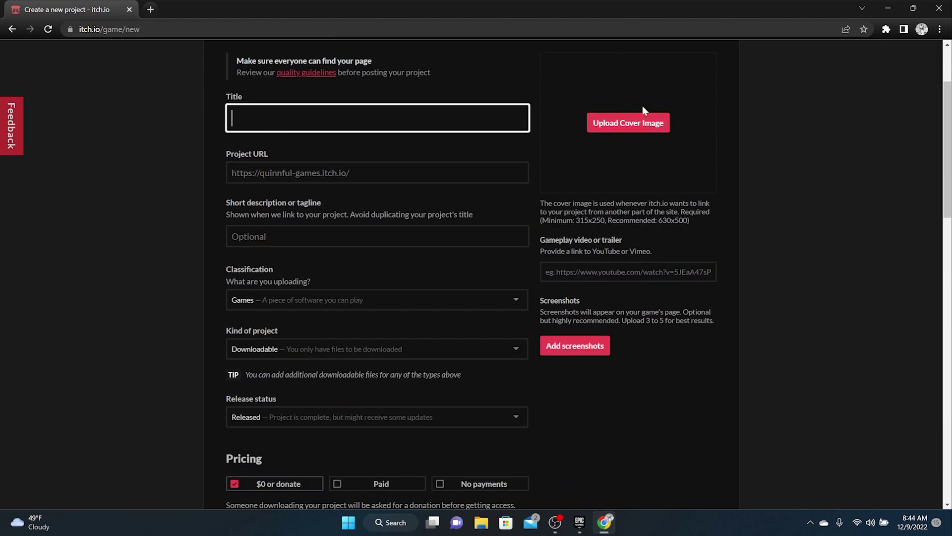
type("horror 2")
left_click(640, 122)
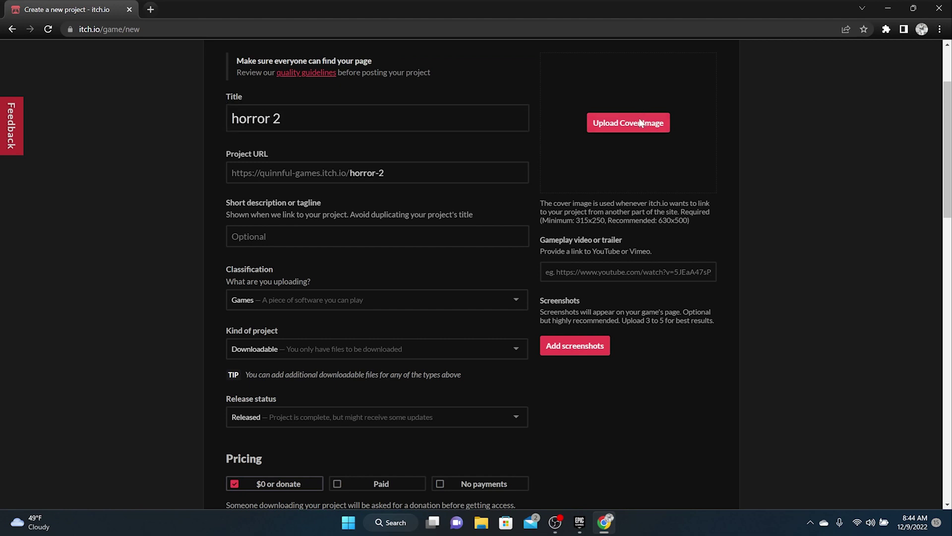
scroll(341, 204, "down", 3)
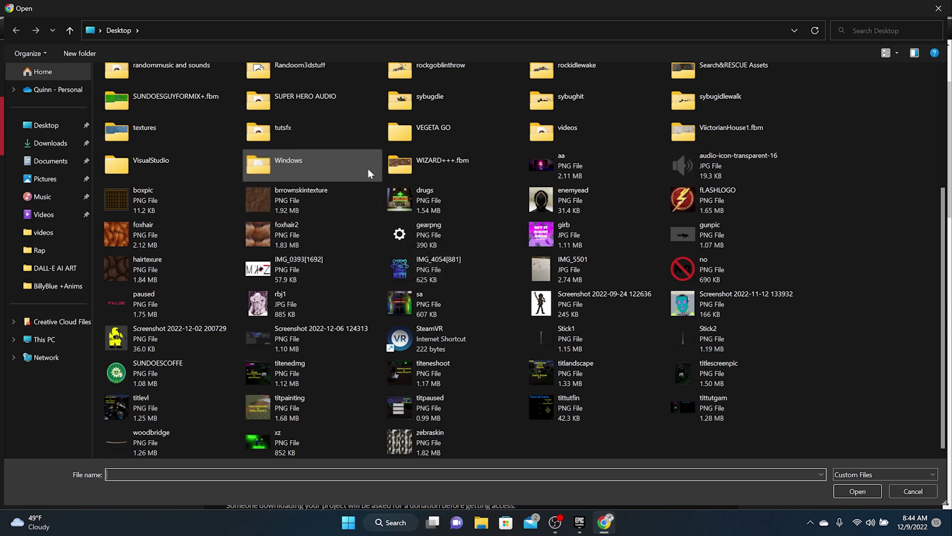
left_click(939, 9)
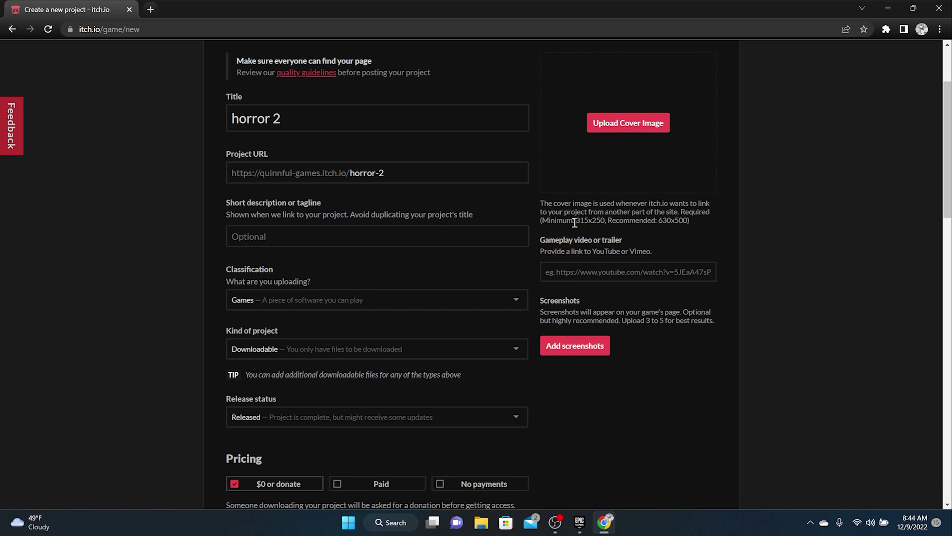
Upload the hairtexure image from the Desktop as the project's cover image
left_click_drag(589, 223, 676, 221)
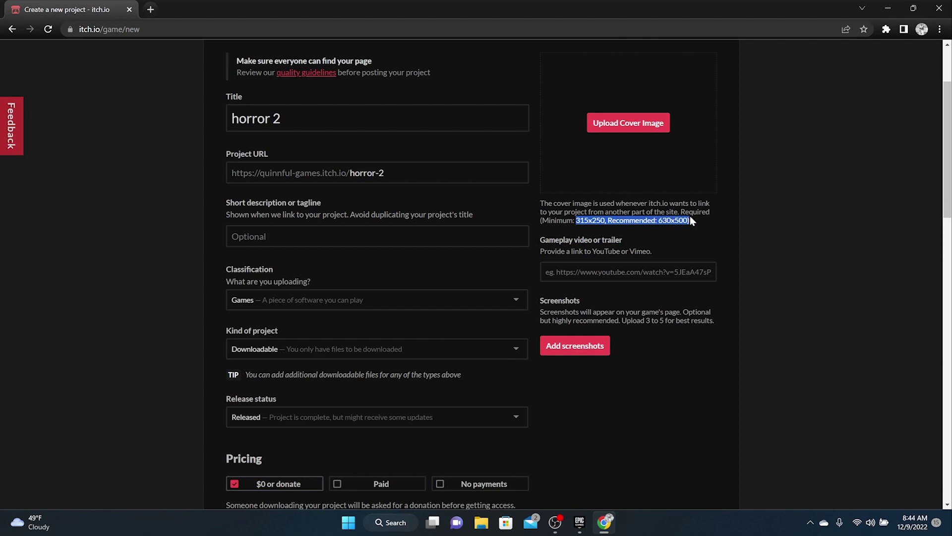
left_click(623, 216)
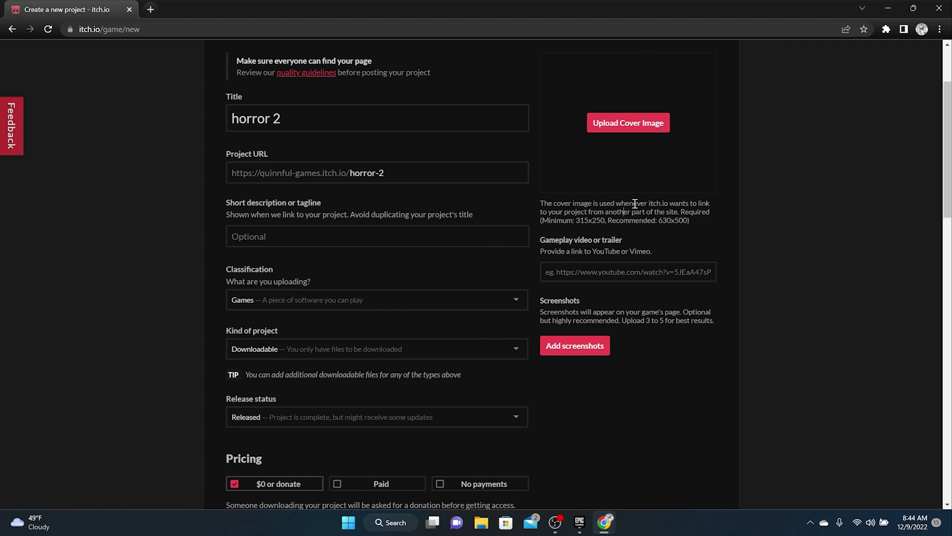
left_click(632, 128)
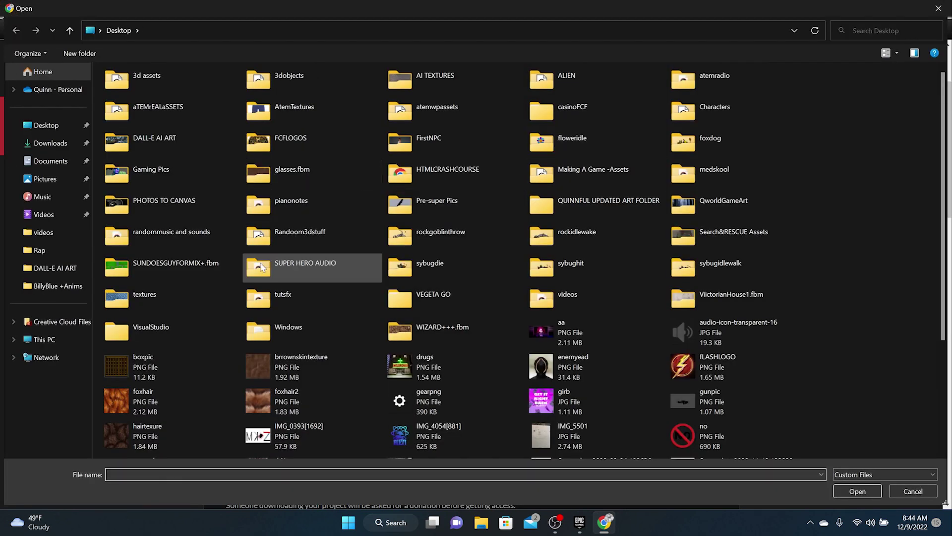
scroll(227, 296, "down", 2)
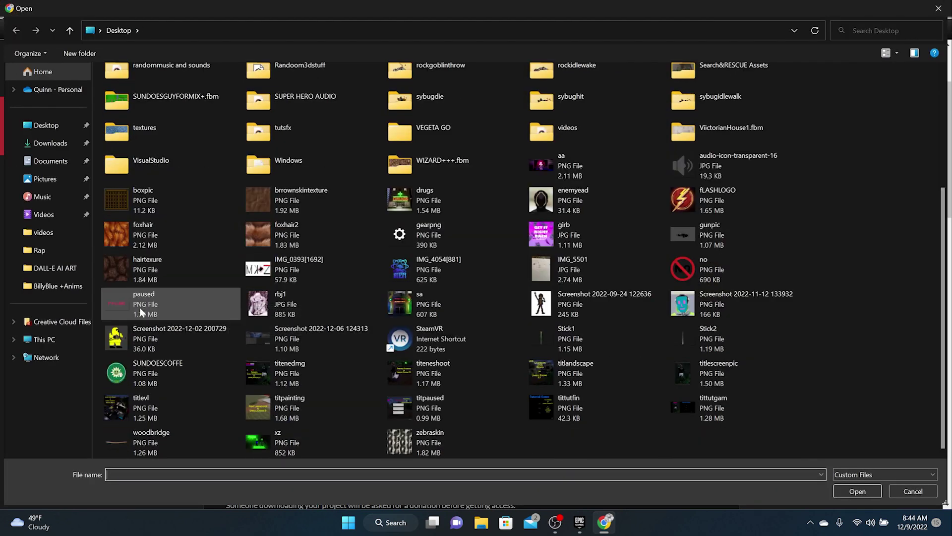
left_click(145, 332)
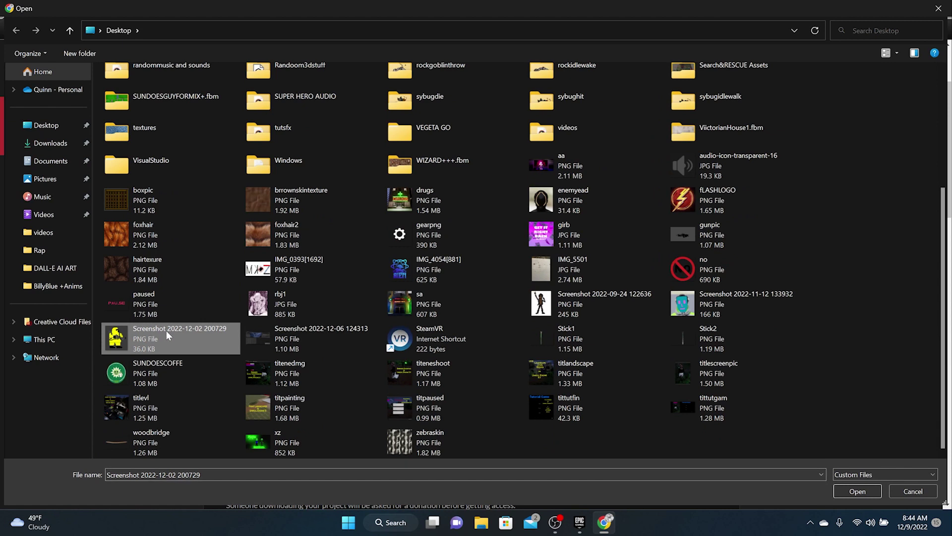
left_click(153, 257)
left_click(856, 491)
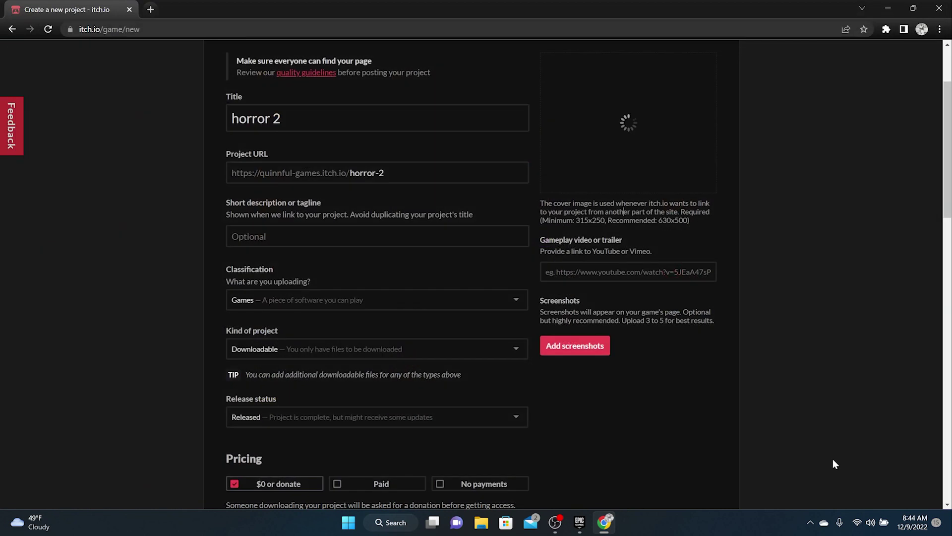
Check the project URL ending and enter "oooh chaos cool game" as the short description
left_click(295, 178)
left_click_drag(392, 174, 354, 168)
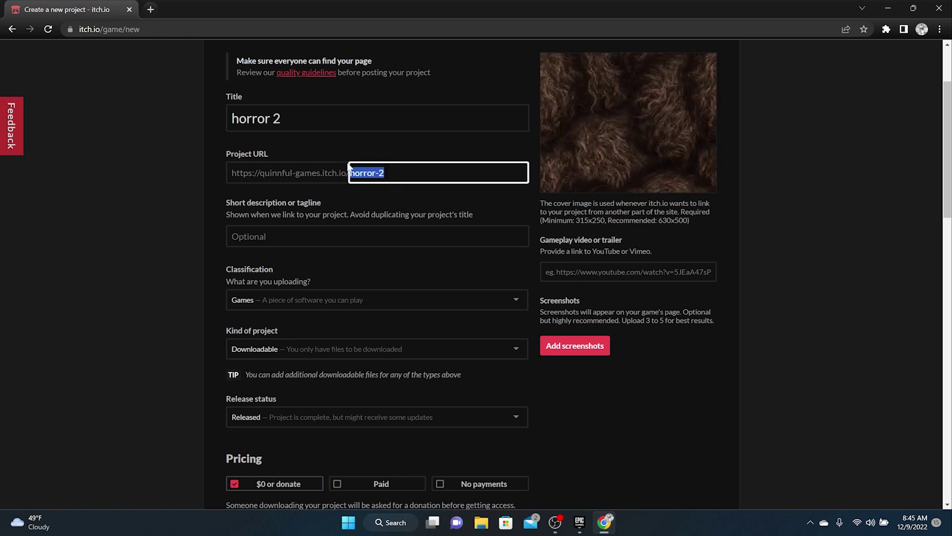
left_click(354, 169)
left_click(281, 235)
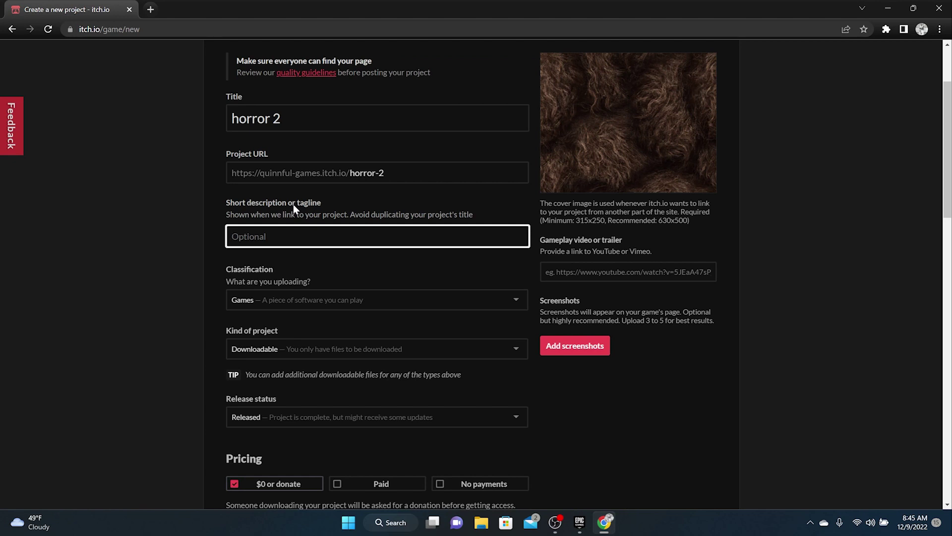
type("oooh chaos cool game")
Classify the project as Games and choose Downloadable as the kind of project
scroll(266, 228, "down", 1)
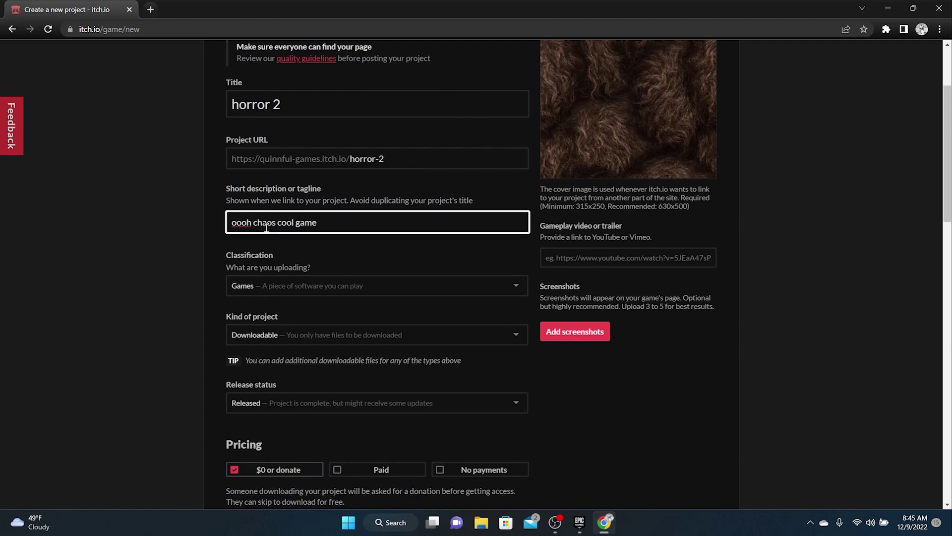
scroll(267, 228, "down", 2)
left_click(314, 187)
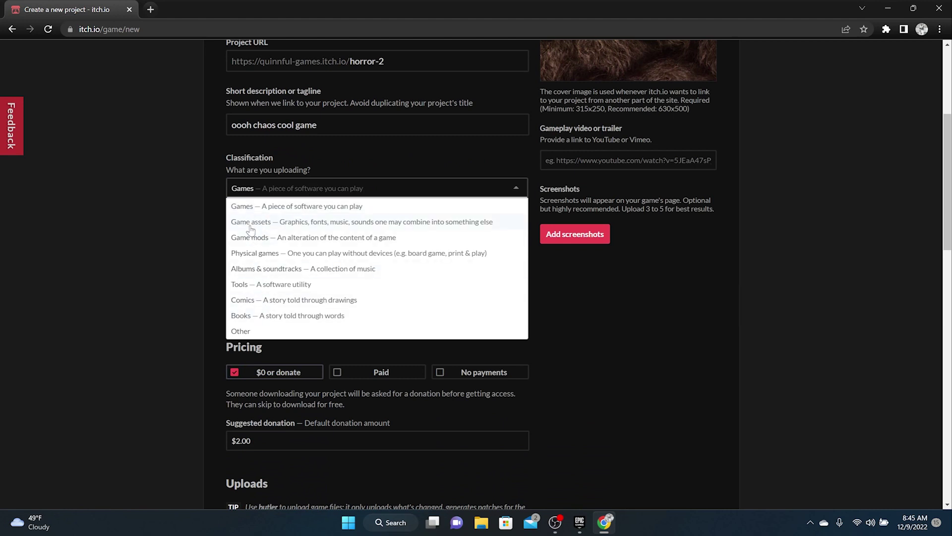
left_click(241, 206)
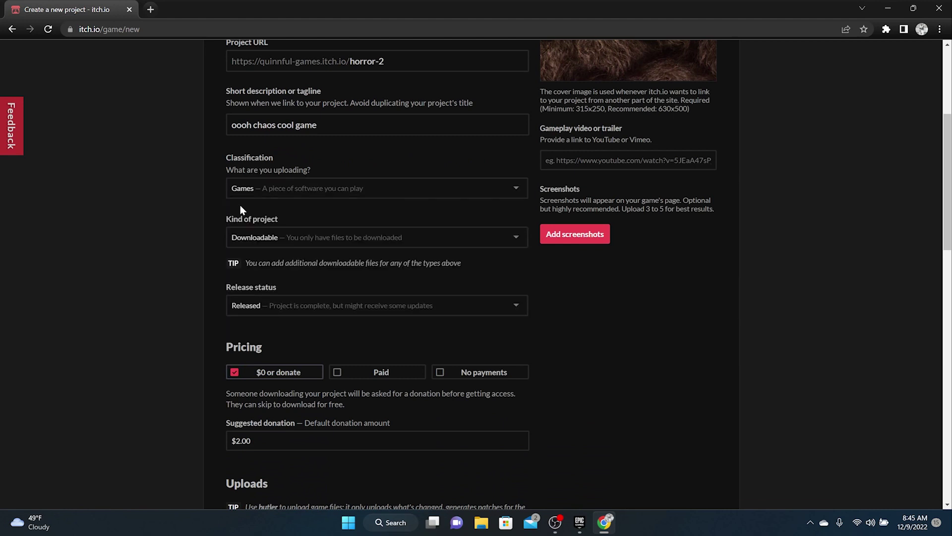
left_click(288, 248)
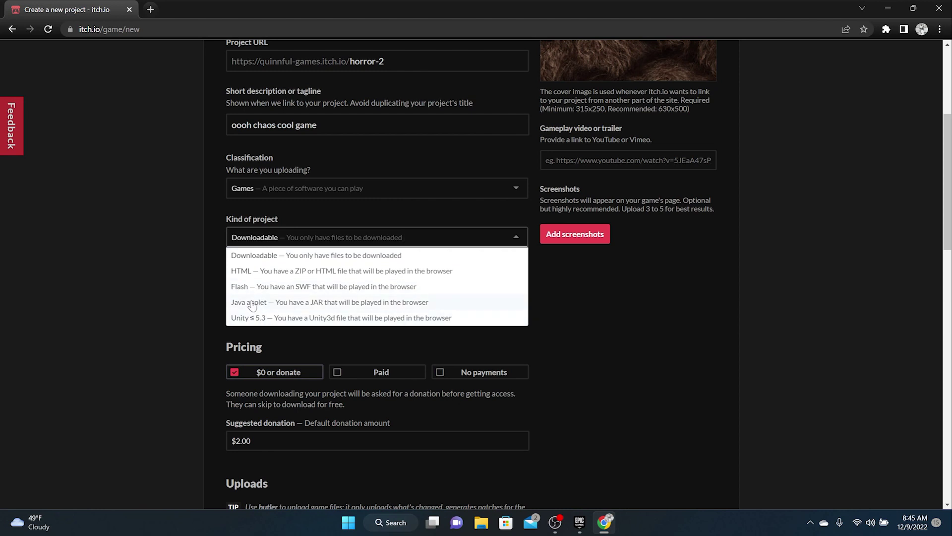
left_click(256, 256)
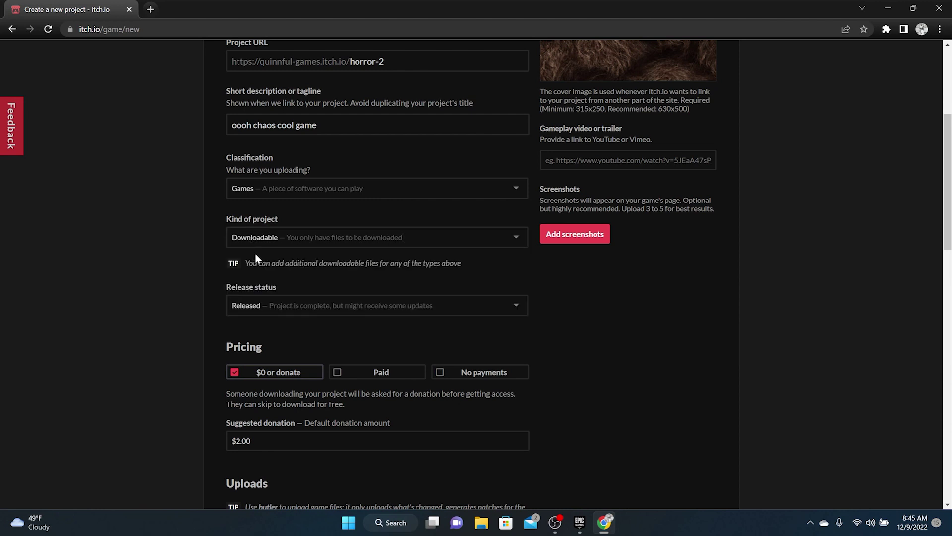
View the release status options and try Paid pricing before returning to $0 or donate
scroll(322, 305, "down", 2)
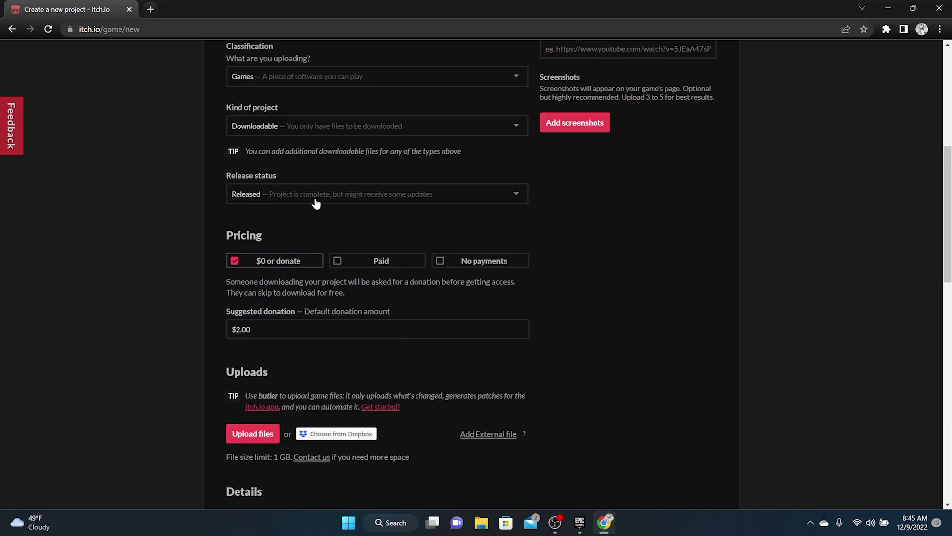
left_click(316, 203)
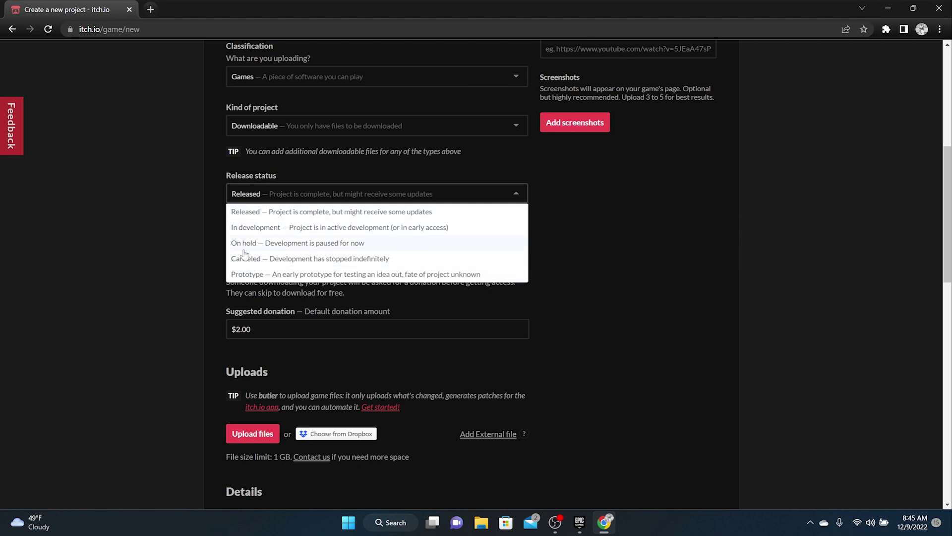
left_click(169, 197)
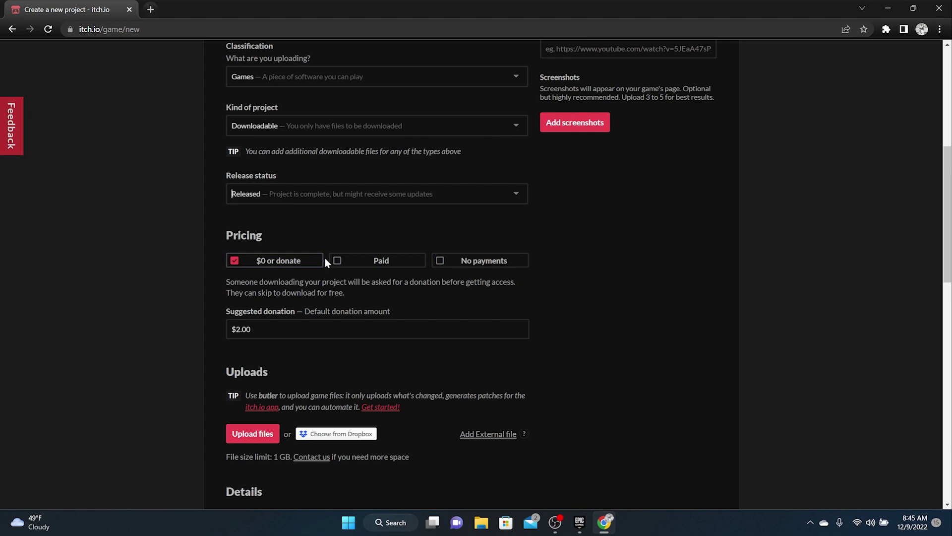
left_click(370, 263)
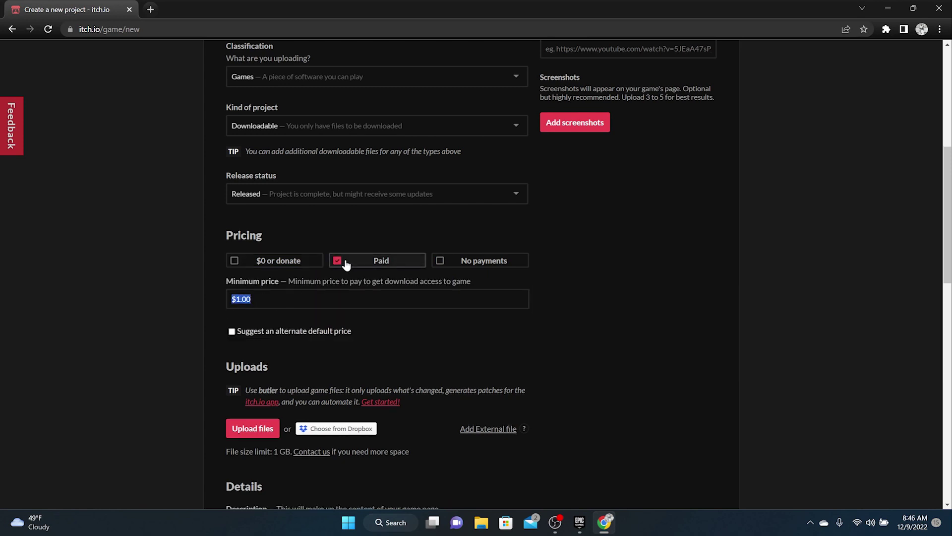
left_click(254, 268)
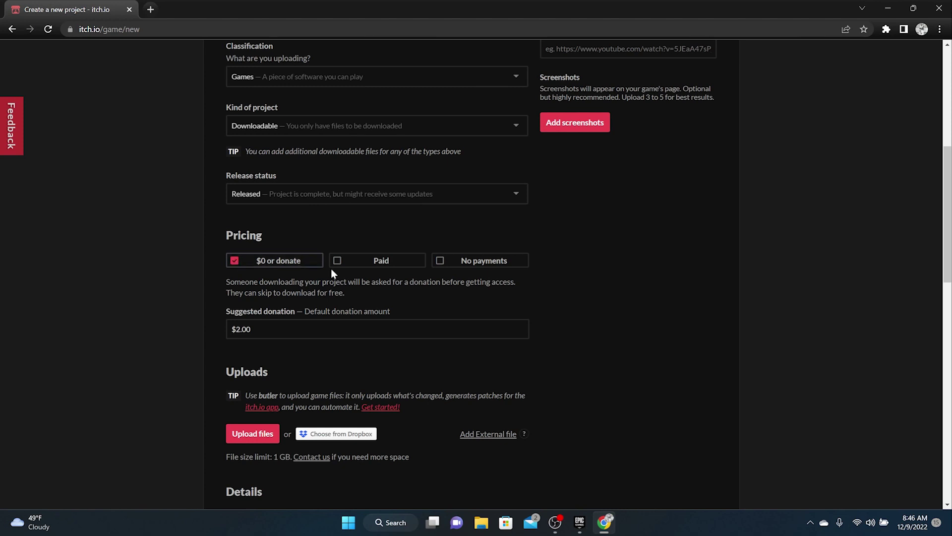
Check the upload size limit and add an external file marked as a Windows executable
scroll(332, 269, "down", 5)
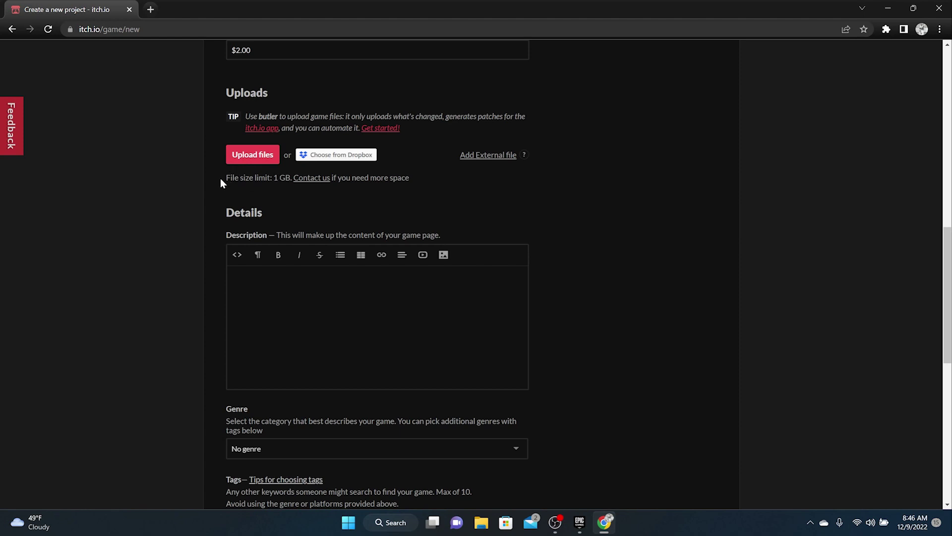
left_click_drag(231, 177, 412, 182)
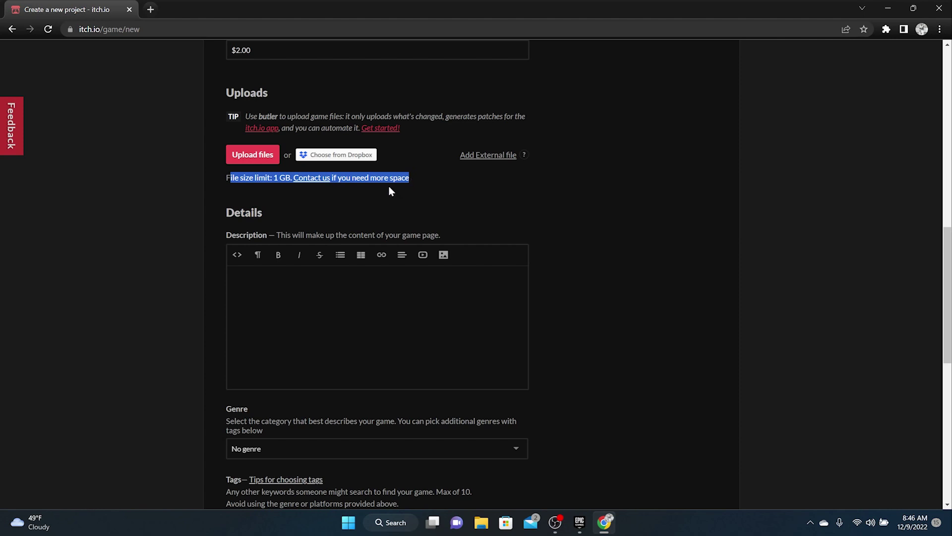
scroll(389, 187, "down", 5)
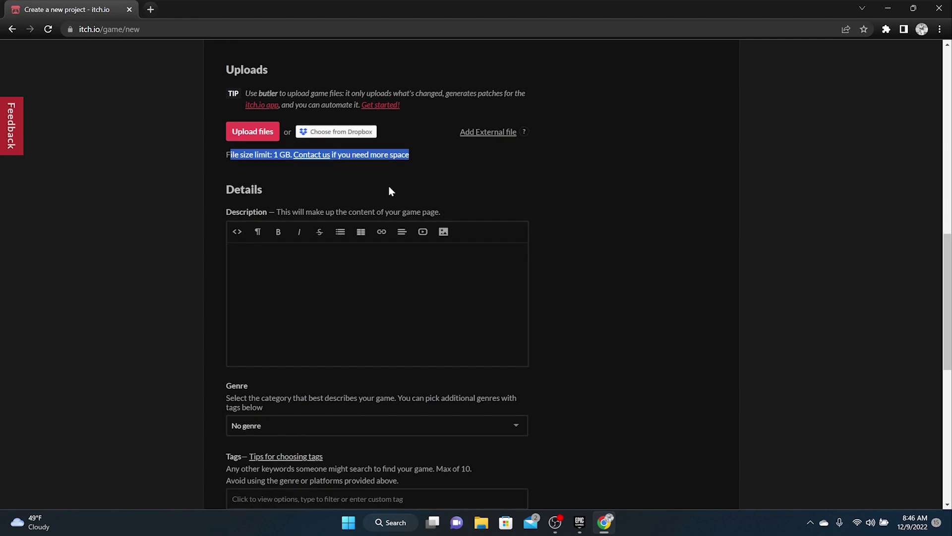
scroll(388, 190, "up", 6)
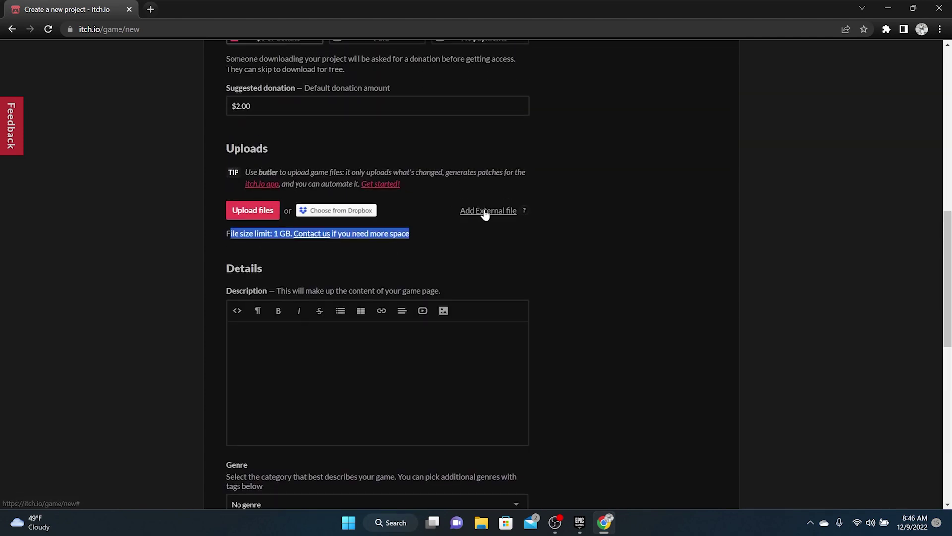
left_click(484, 210)
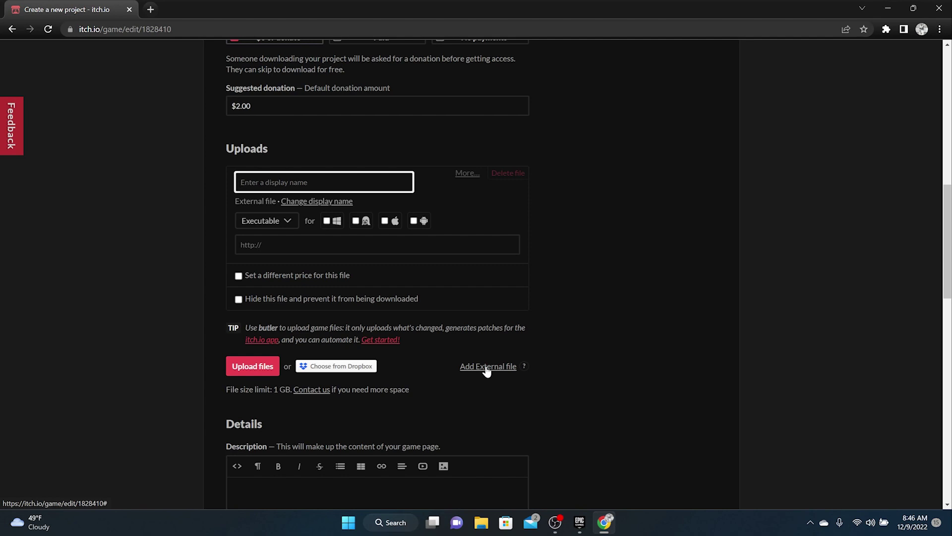
mouse_move(271, 386)
left_mouse_down()
mouse_move(292, 390)
mouse_move(286, 397)
mouse_move(273, 387)
left_mouse_up()
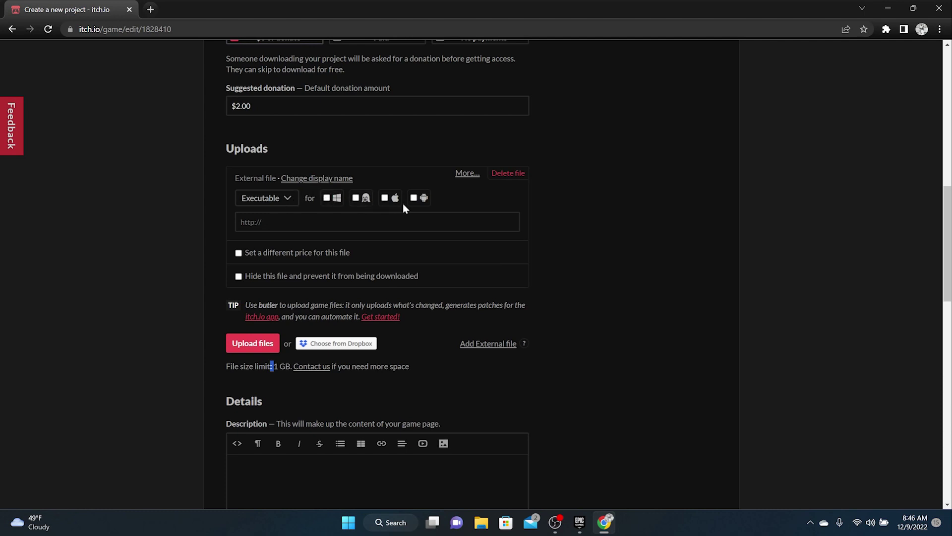
left_click(328, 198)
left_click(283, 221)
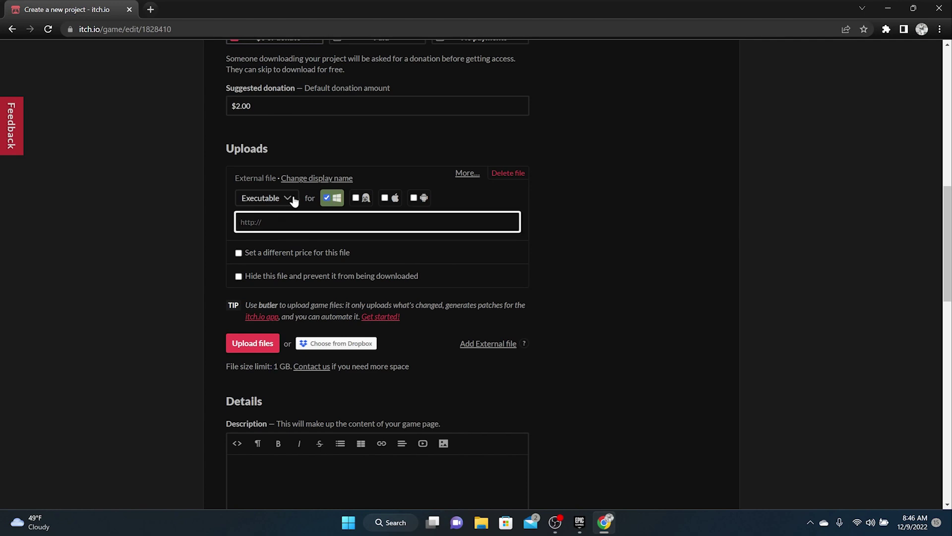
View the additional options of the external file and return to its URL field
left_click(471, 172)
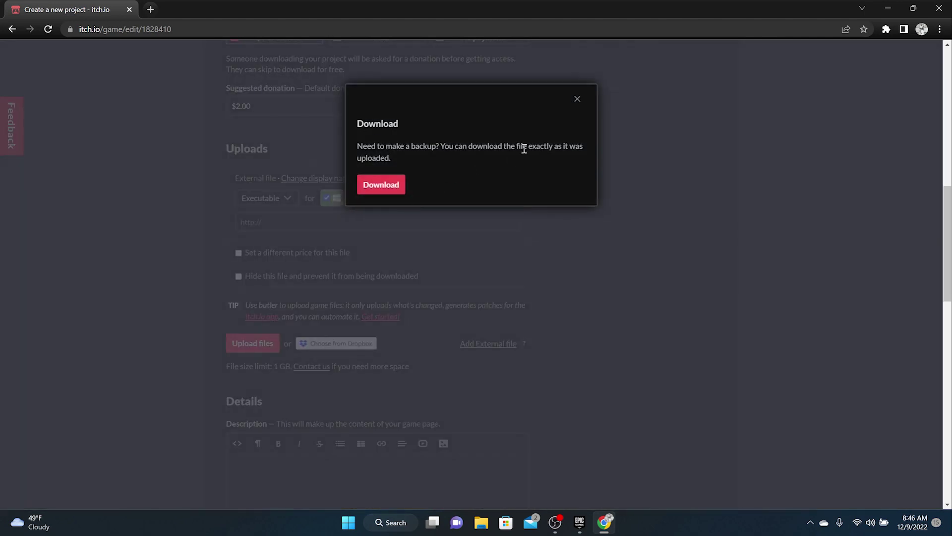
left_click(579, 97)
left_click(314, 219)
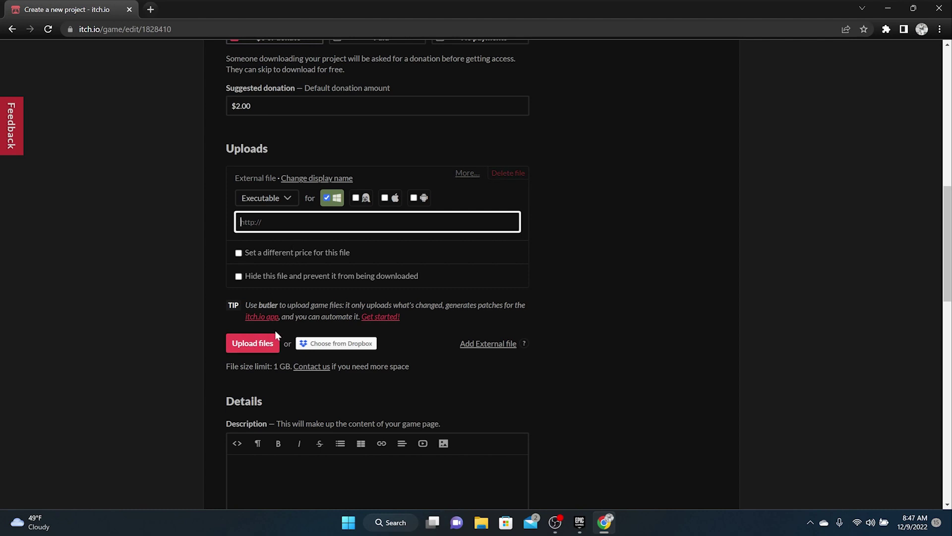
Look over the Uploads and Details sections, including the game page description
scroll(348, 278, "down", 3)
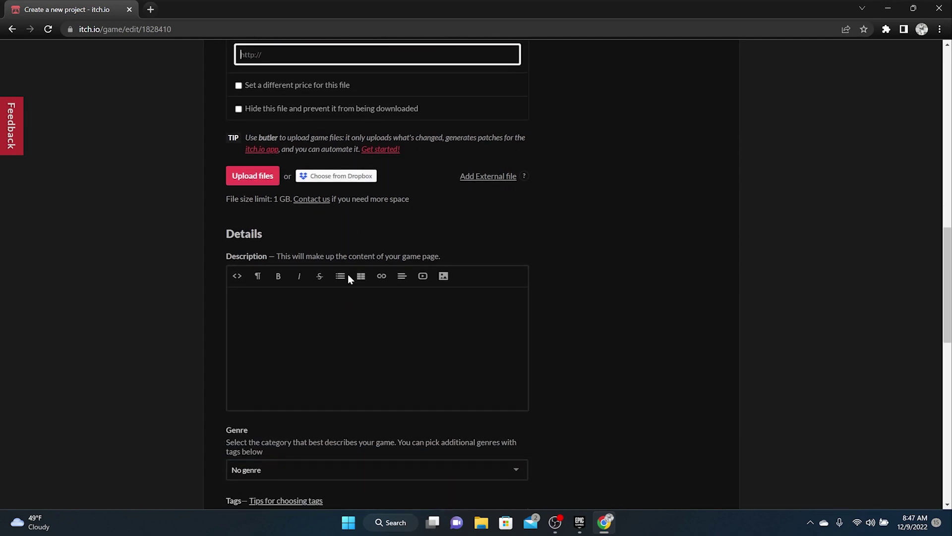
scroll(355, 260, "down", 3)
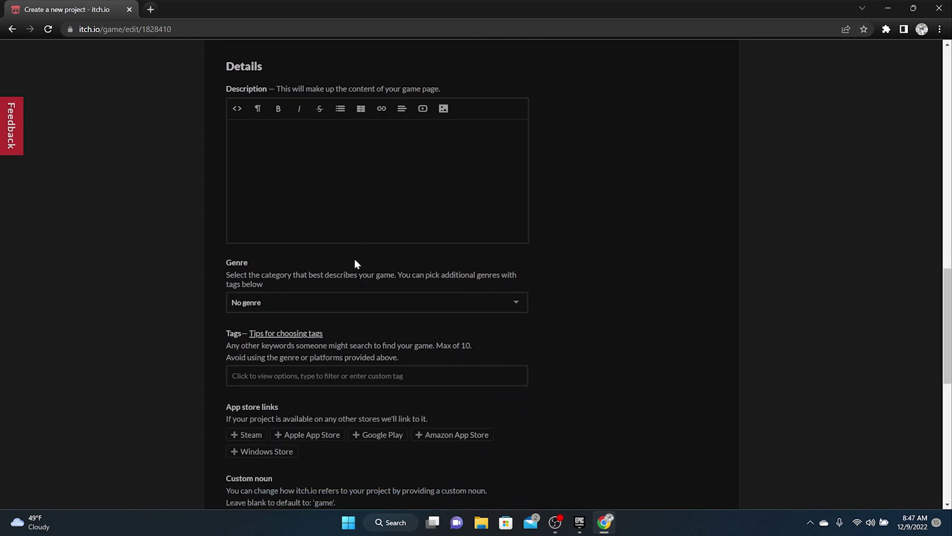
scroll(355, 260, "up", 8)
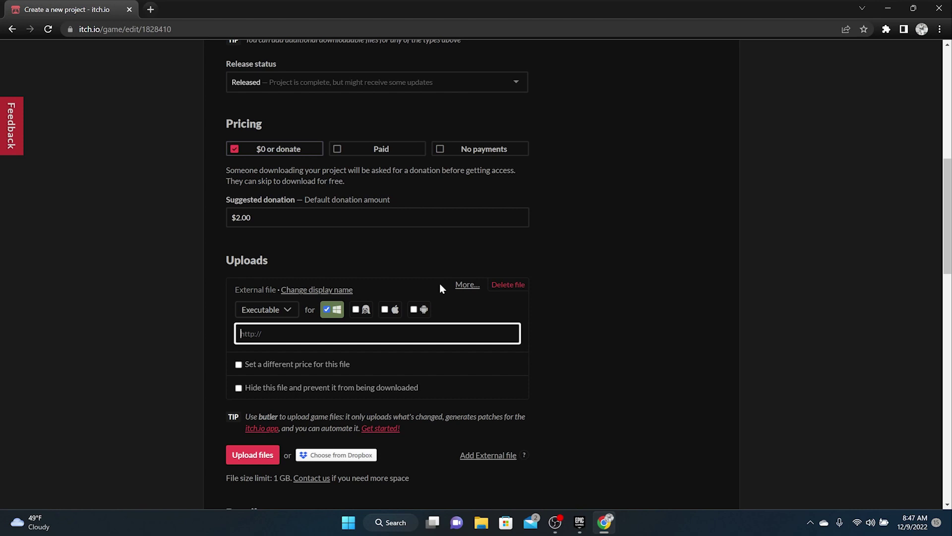
scroll(436, 290, "down", 7)
left_click(316, 256)
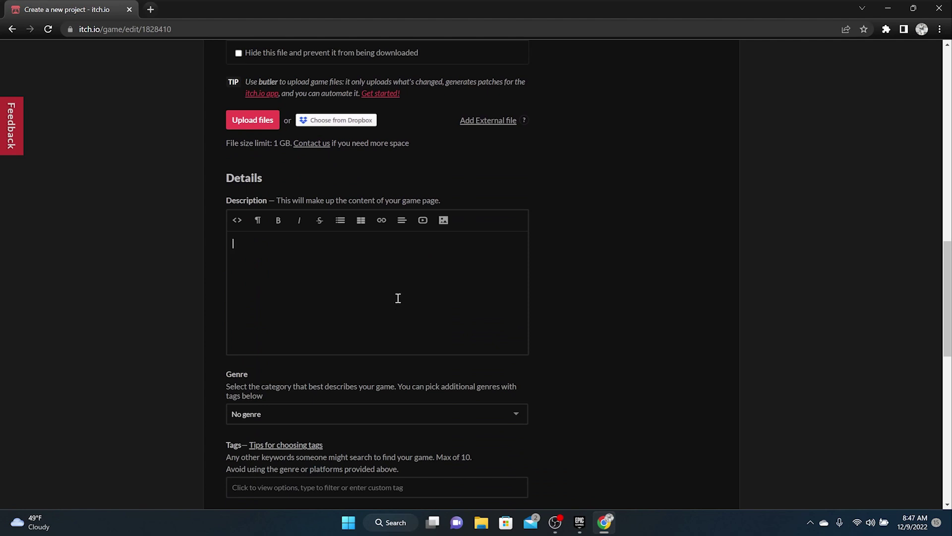
scroll(398, 298, "down", 3)
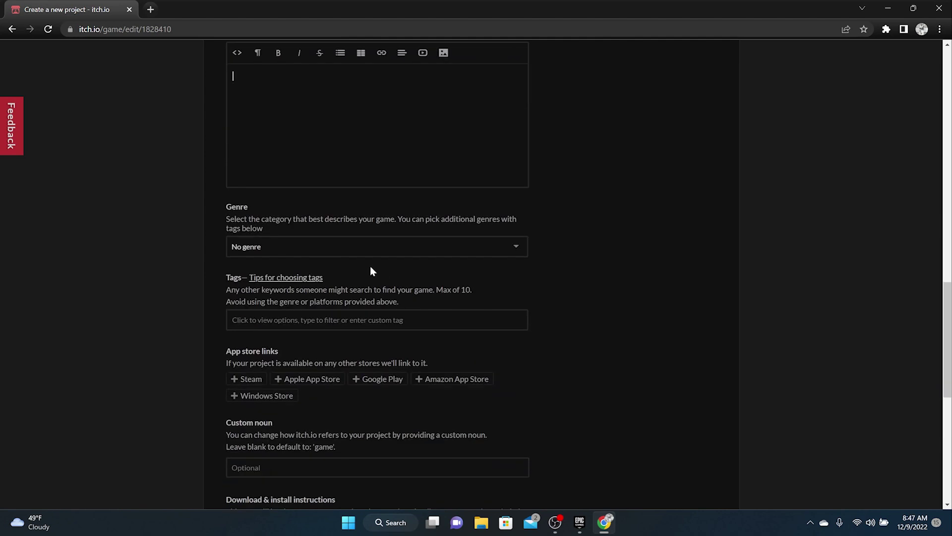
Look through the available genres and set the game's genre to Action
left_click(356, 246)
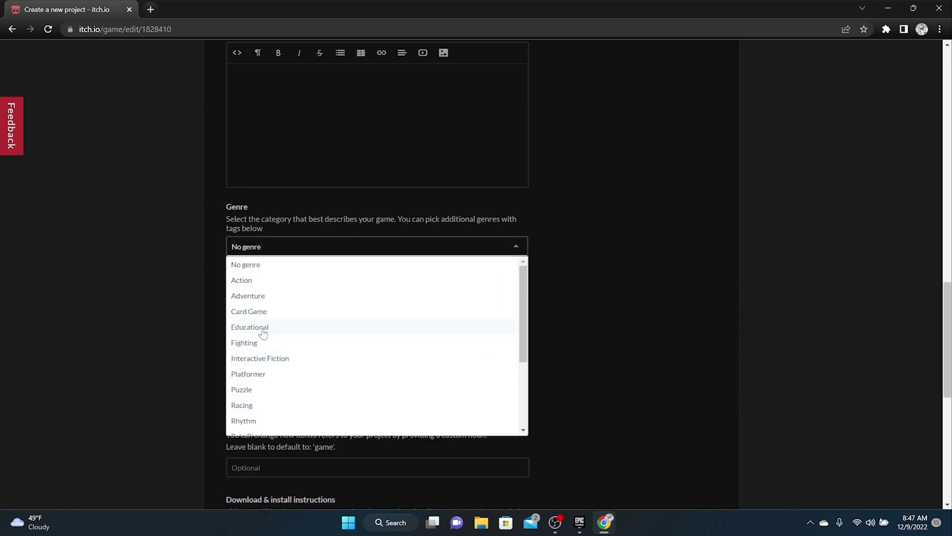
scroll(261, 330, "down", 3)
scroll(283, 371, "up", 3)
scroll(271, 313, "down", 3)
scroll(270, 315, "up", 3)
left_click(242, 281)
Change the game's genre to Adventure
scroll(253, 282, "down", 3)
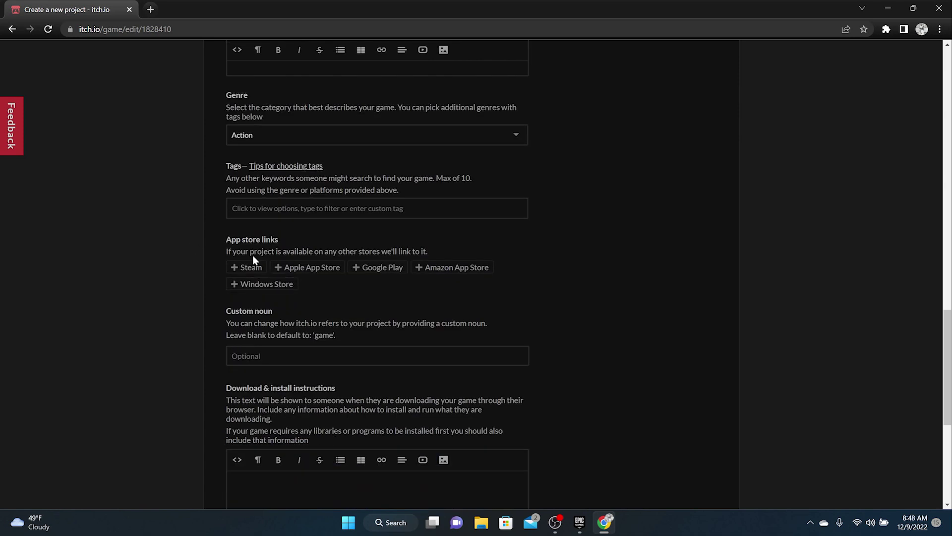
left_click(269, 133)
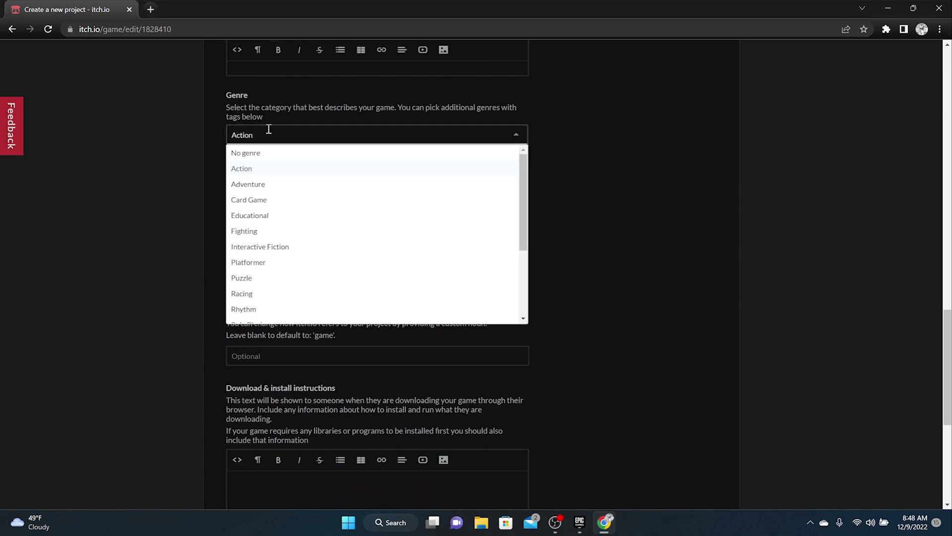
left_click(244, 184)
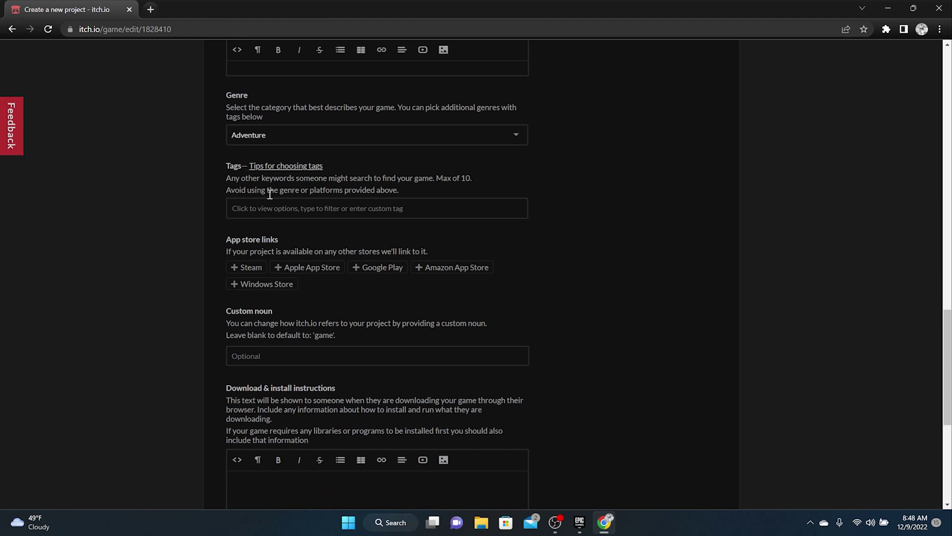
Examine the suggested tags, the app store links and the optional custom noun field in the game's details
left_click(249, 210)
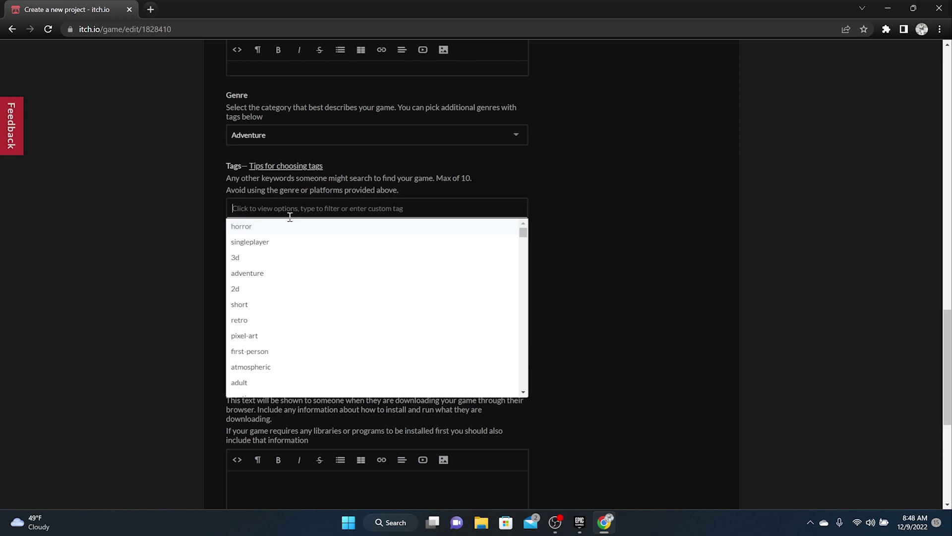
left_click(136, 183)
scroll(248, 215, "down", 2)
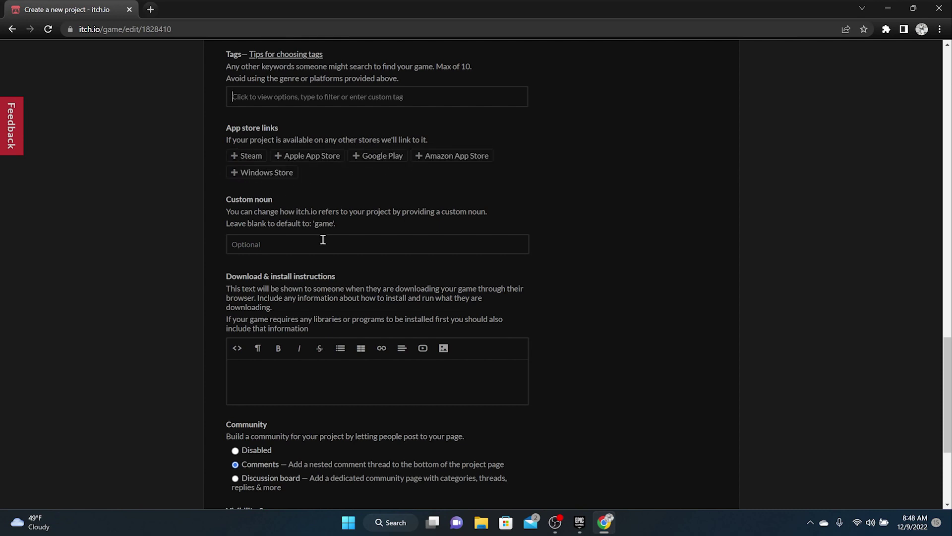
scroll(324, 240, "down", 1)
left_click(283, 187)
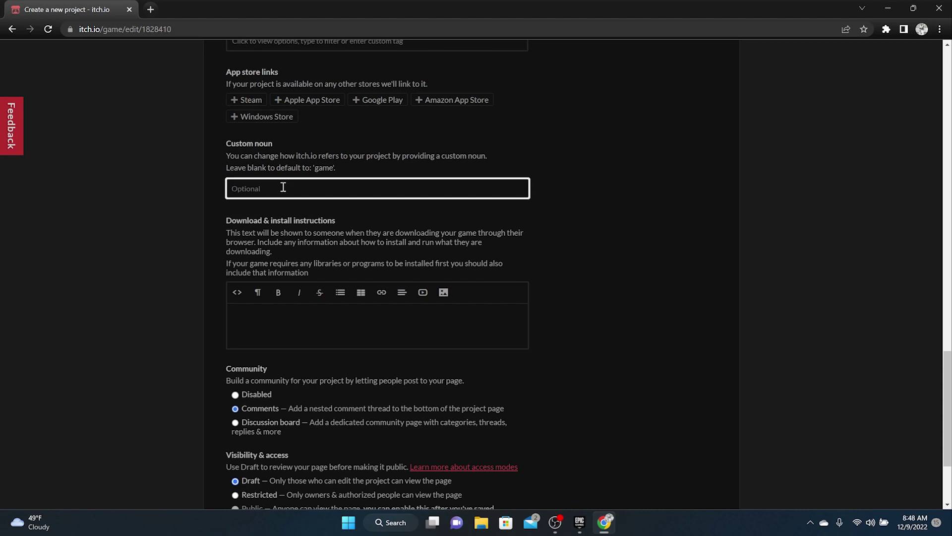
scroll(354, 194, "up", 1)
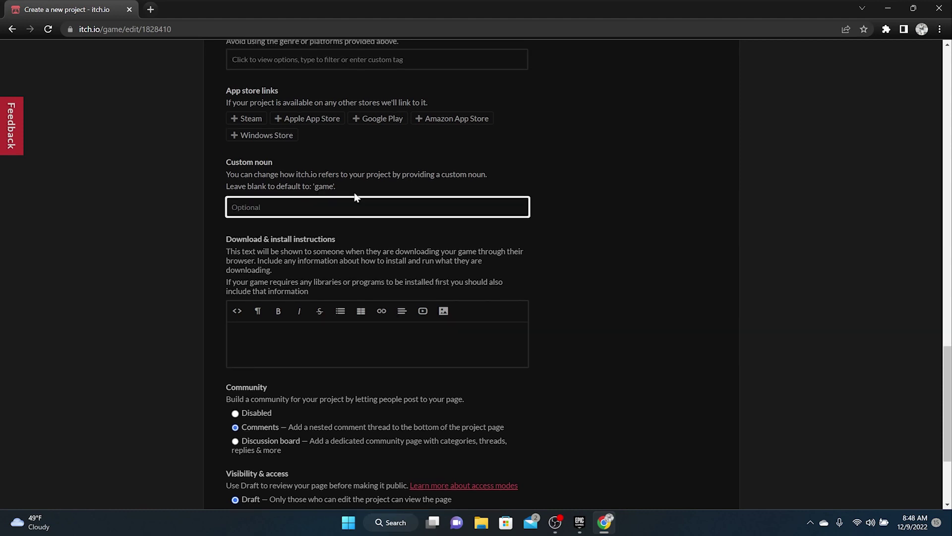
scroll(355, 197, "up", 12)
scroll(355, 196, "down", 1)
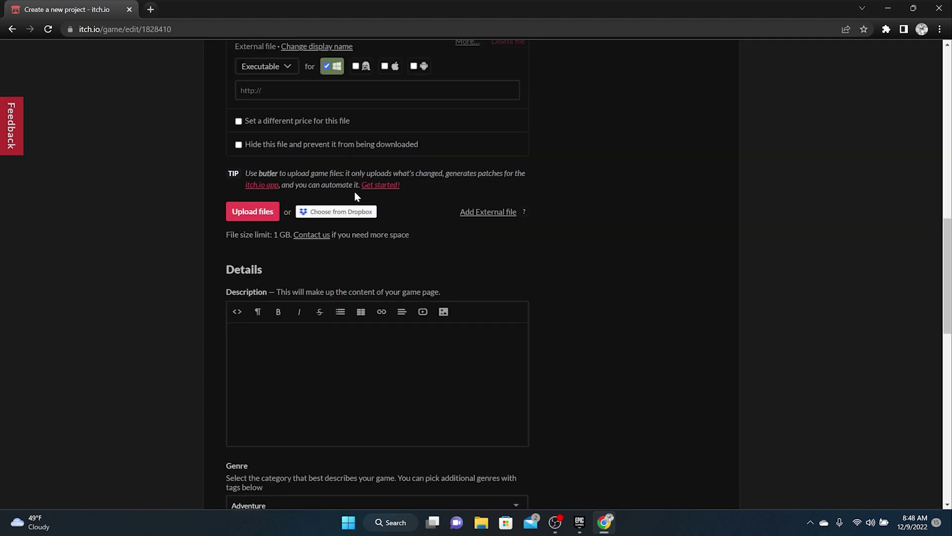
scroll(355, 196, "down", 10)
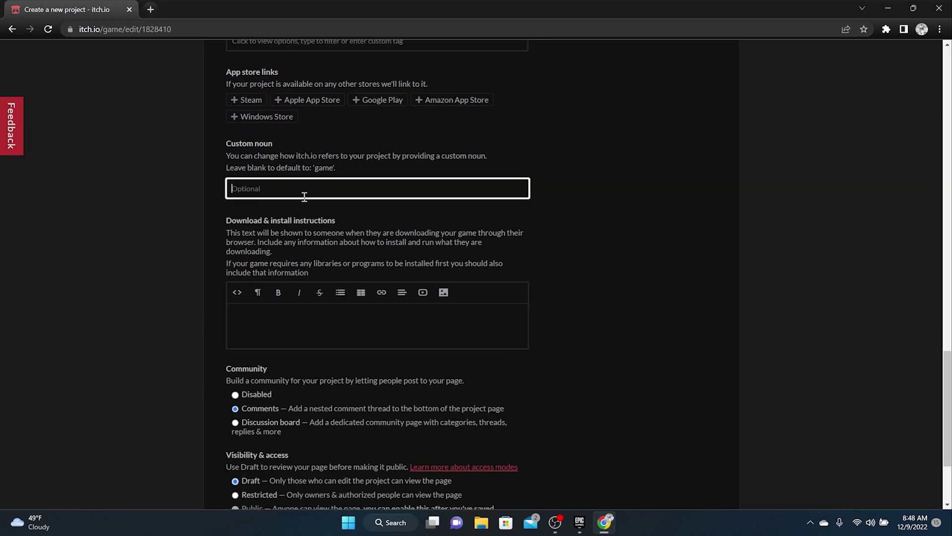
Look over the download and install instructions, the community options and the visibility and access settings
scroll(260, 255, "down", 3)
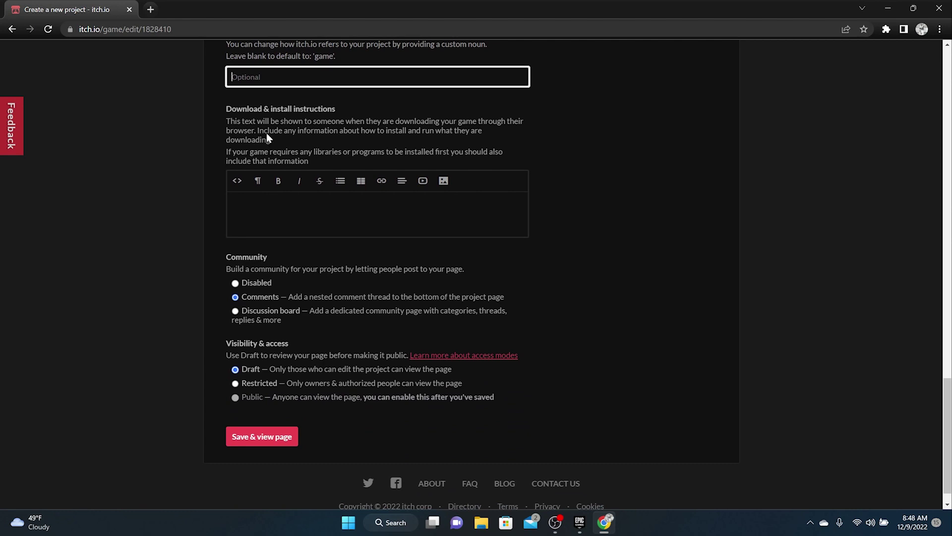
left_click_drag(231, 109, 346, 104)
left_click(278, 196)
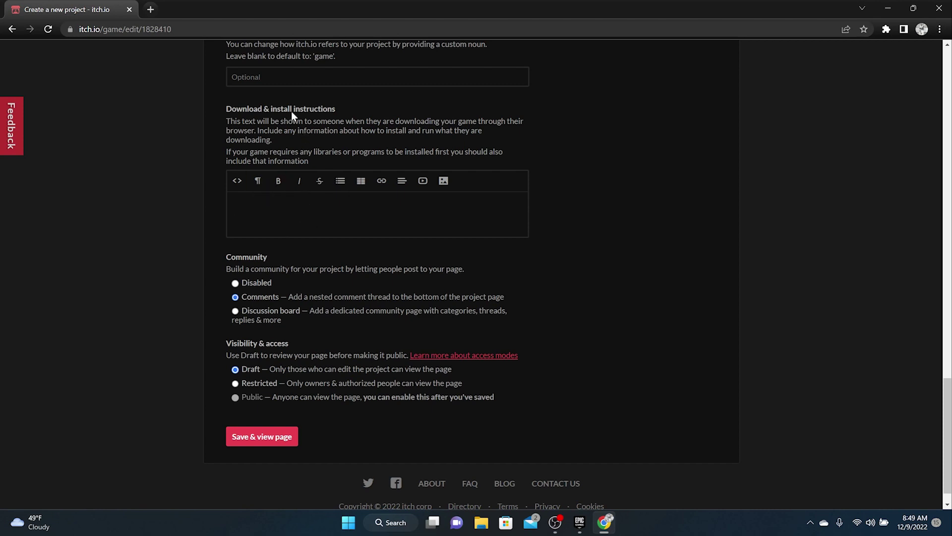
scroll(299, 255, "down", 1)
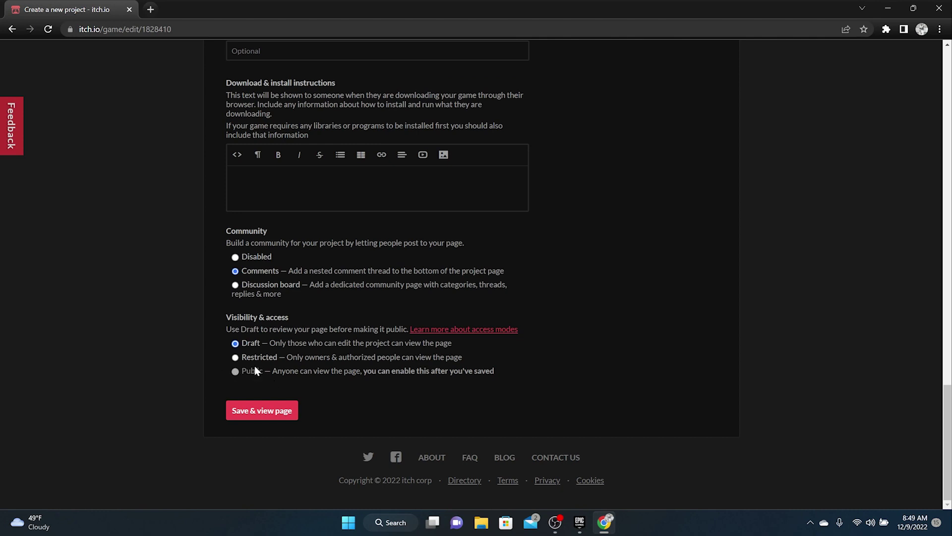
Review the whole project form, from the title and cover image through to the visibility settings
scroll(266, 367, "up", 20)
scroll(269, 361, "up", 3)
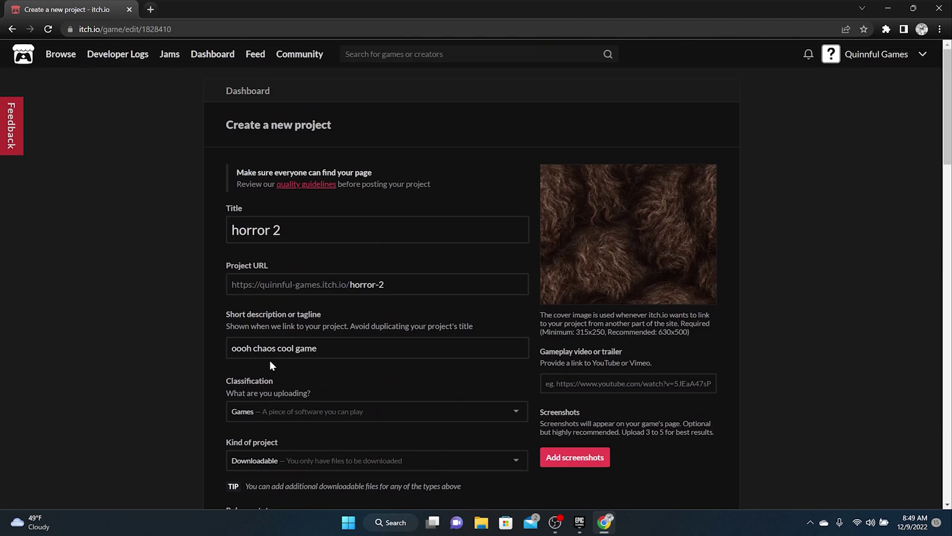
scroll(270, 360, "down", 20)
scroll(265, 369, "down", 3)
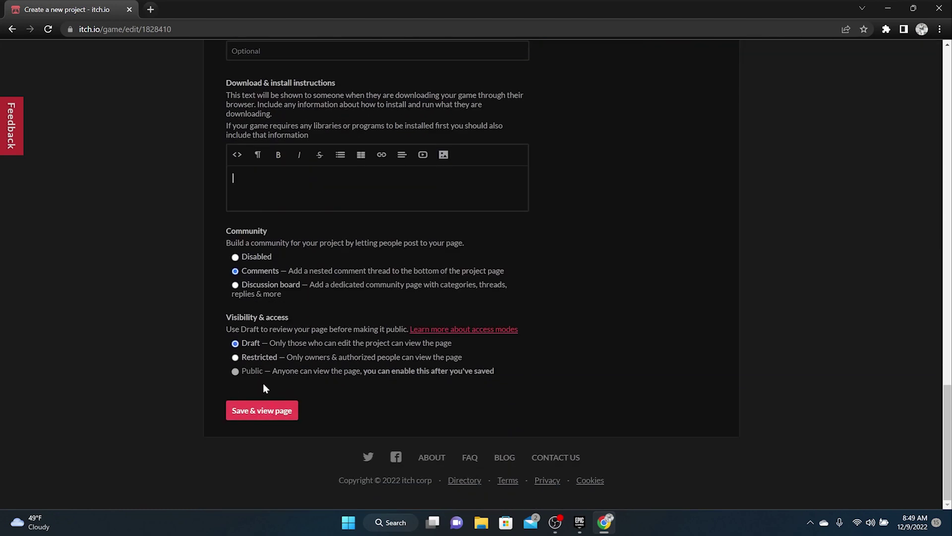
scroll(241, 321, "up", 20)
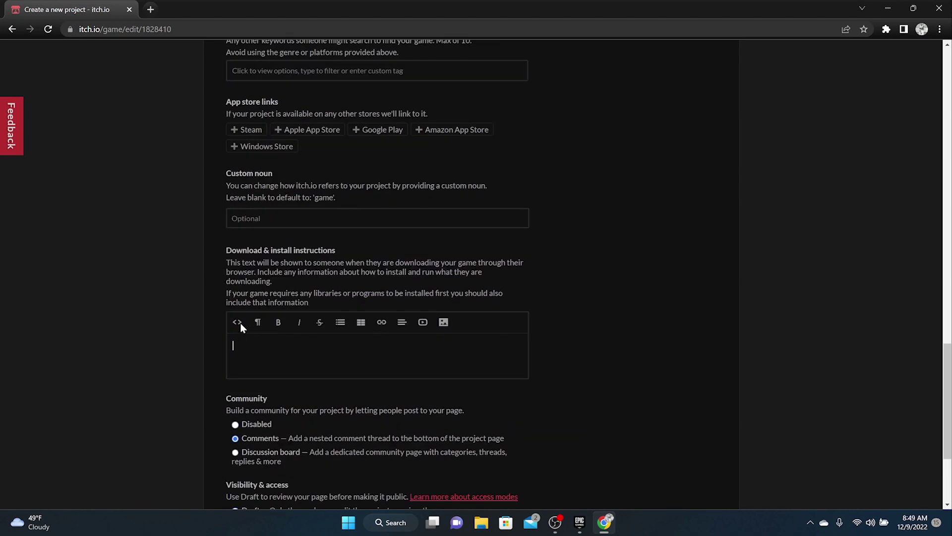
scroll(239, 320, "up", 4)
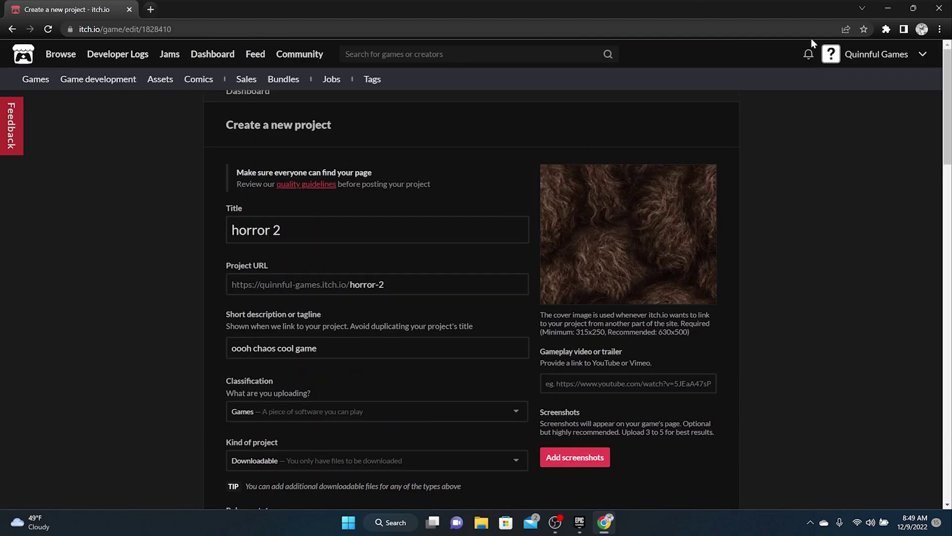
Leave the project form without saving and browse the published games on the Quinnful Games profile page
left_click(880, 56)
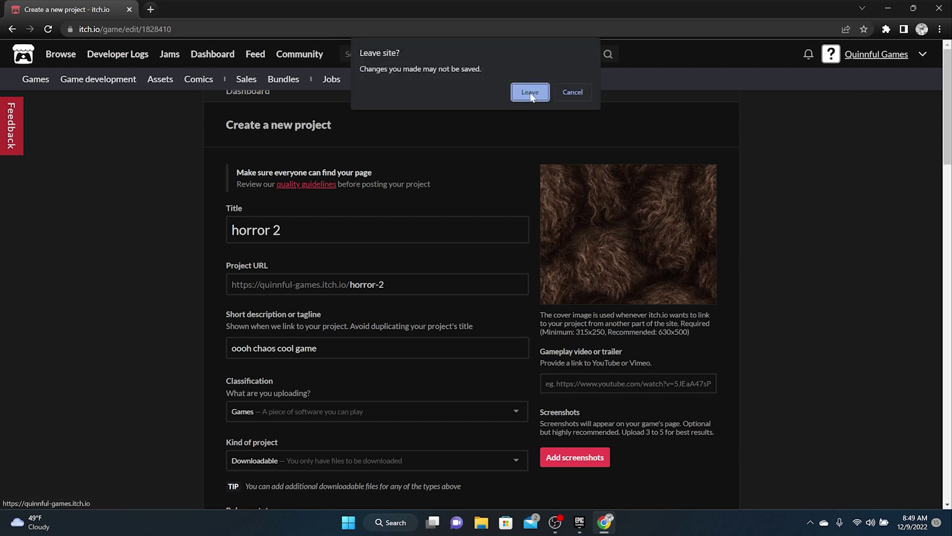
left_click(546, 92)
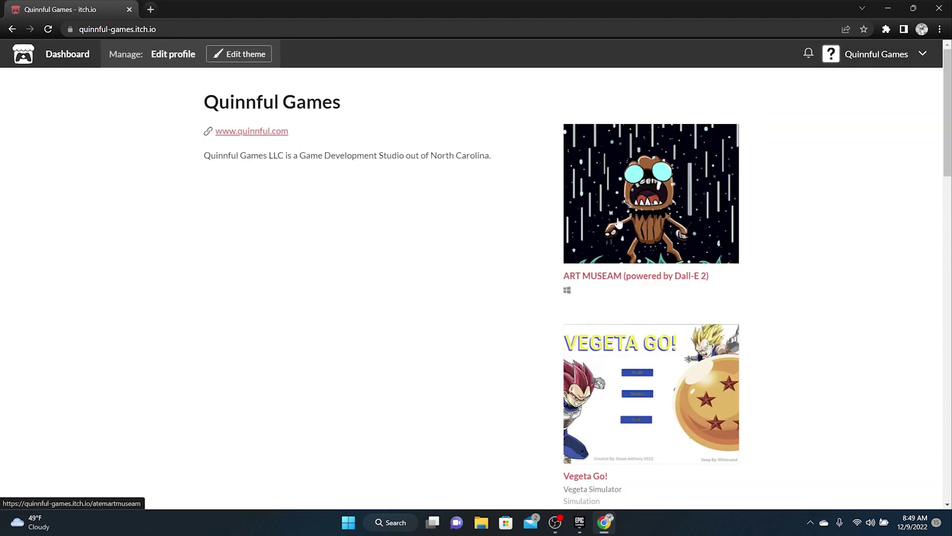
scroll(618, 220, "down", 5)
scroll(618, 221, "down", 15)
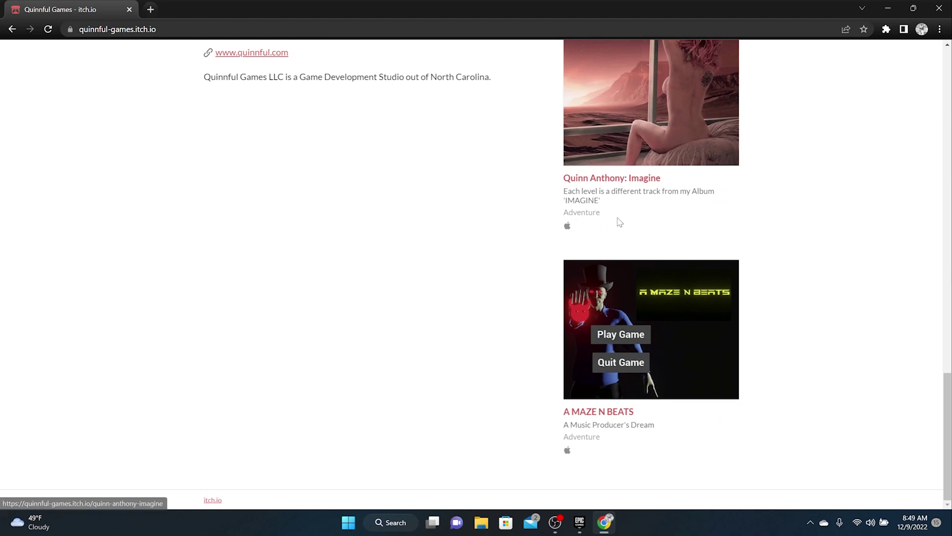
scroll(619, 223, "up", 5)
scroll(619, 223, "up", 20)
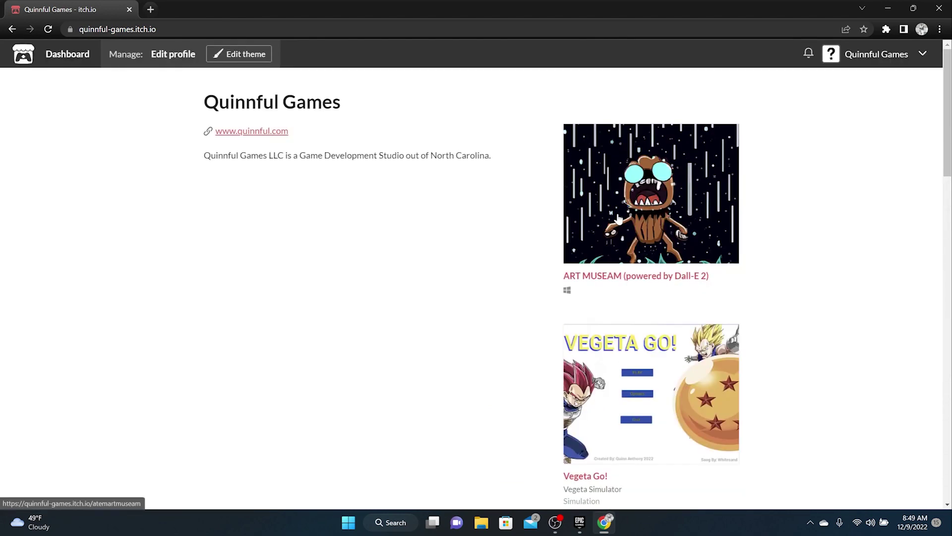